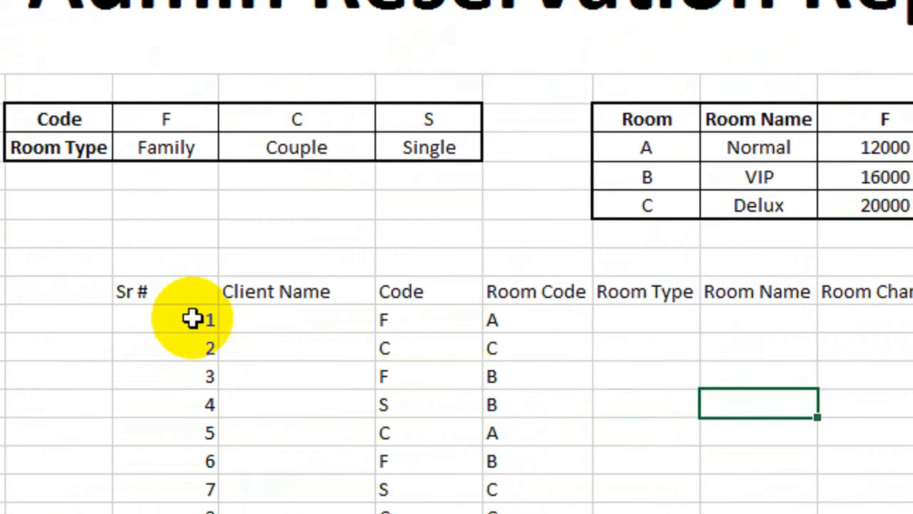
Step: Examine the reservation table's columns from Sr # and Client Name through Total Days and Total Amount
drag(182, 301, 183, 511)
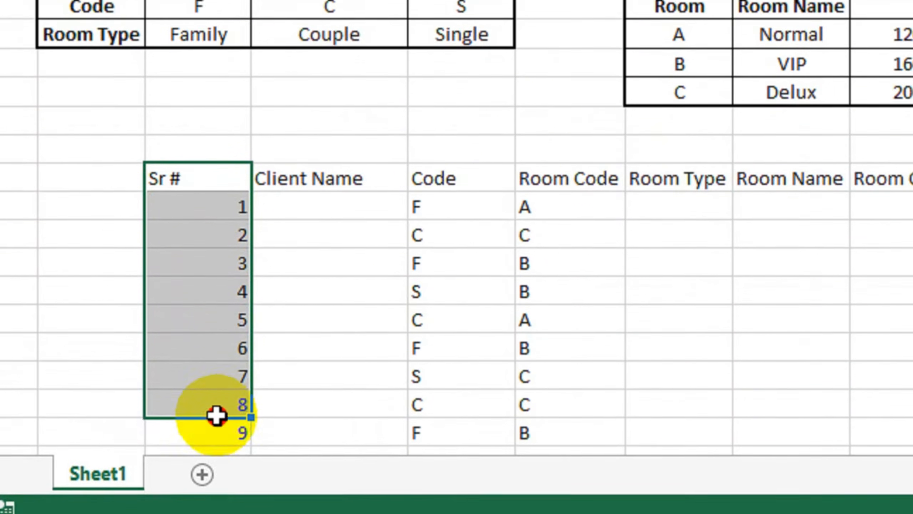
drag(216, 415, 216, 422)
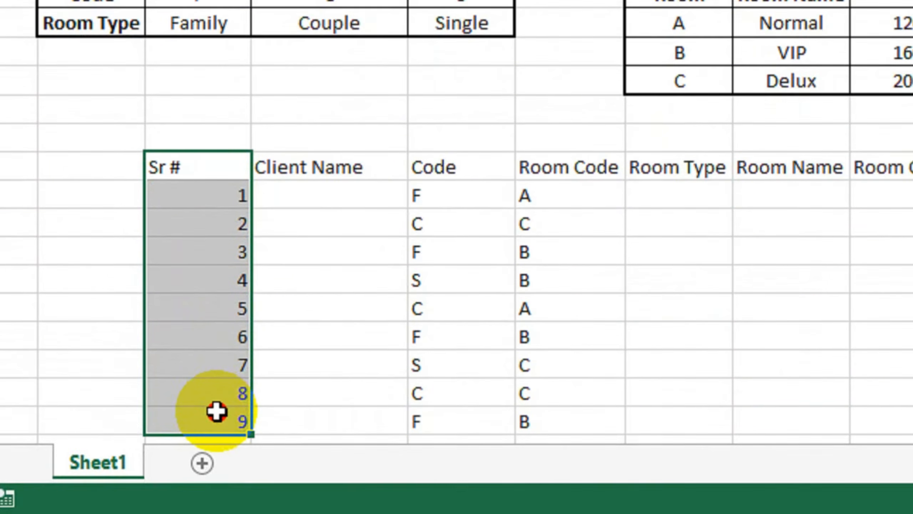
scroll(217, 411, down, 1)
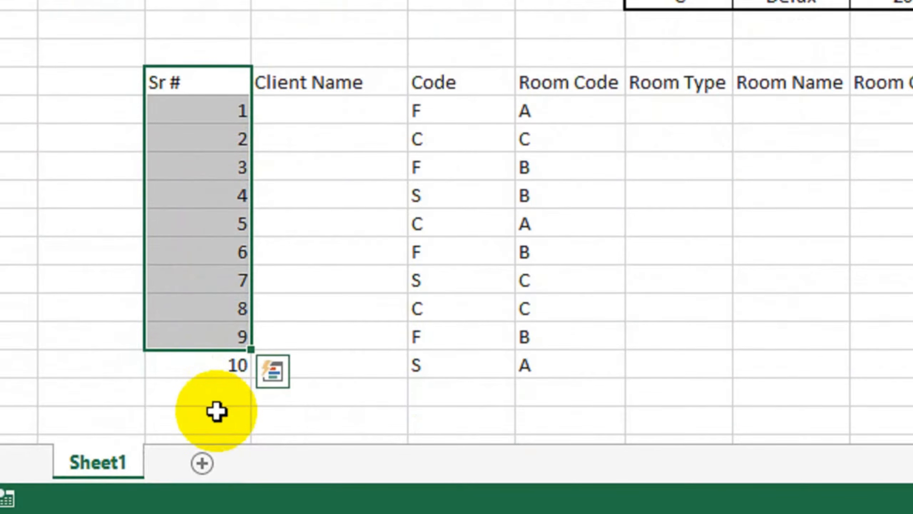
drag(352, 110, 338, 393)
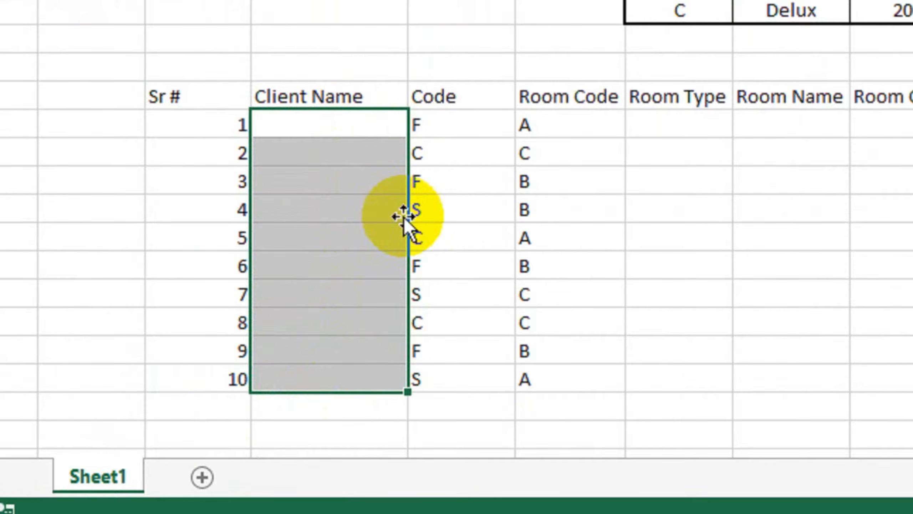
click(453, 126)
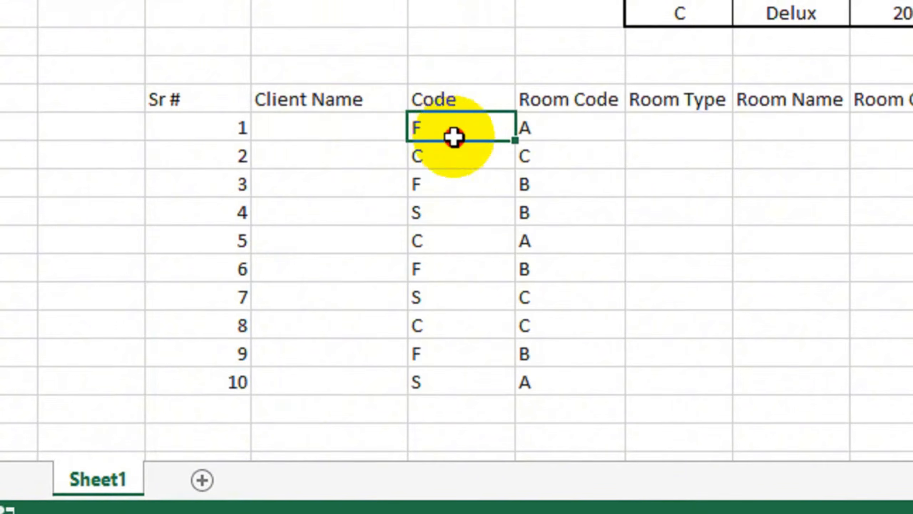
drag(453, 136, 442, 371)
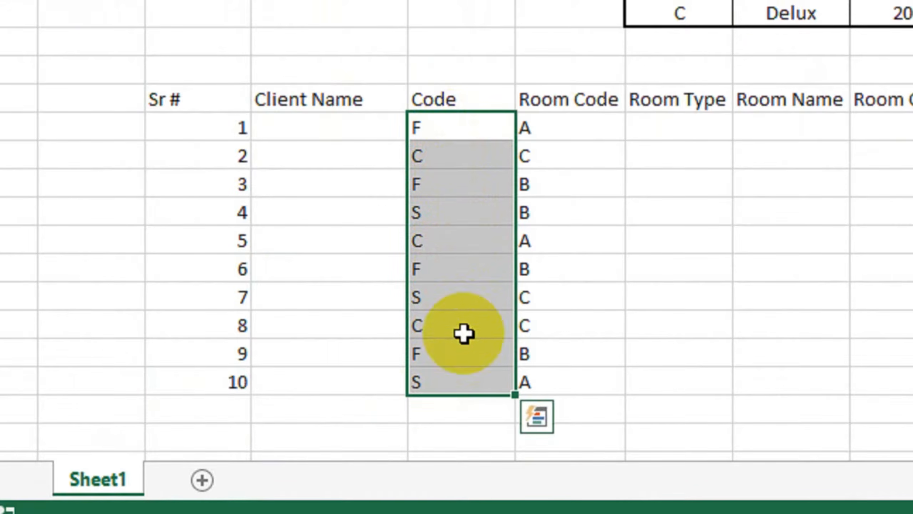
click(564, 131)
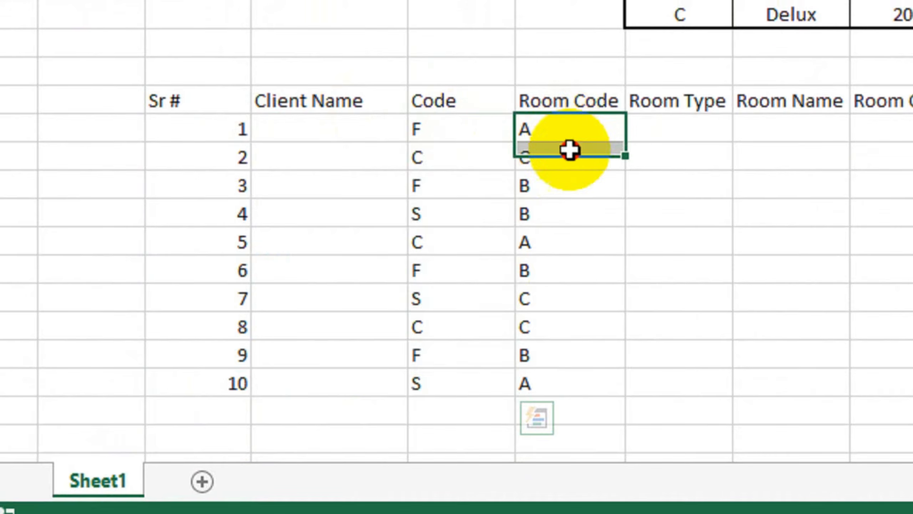
drag(569, 149, 534, 385)
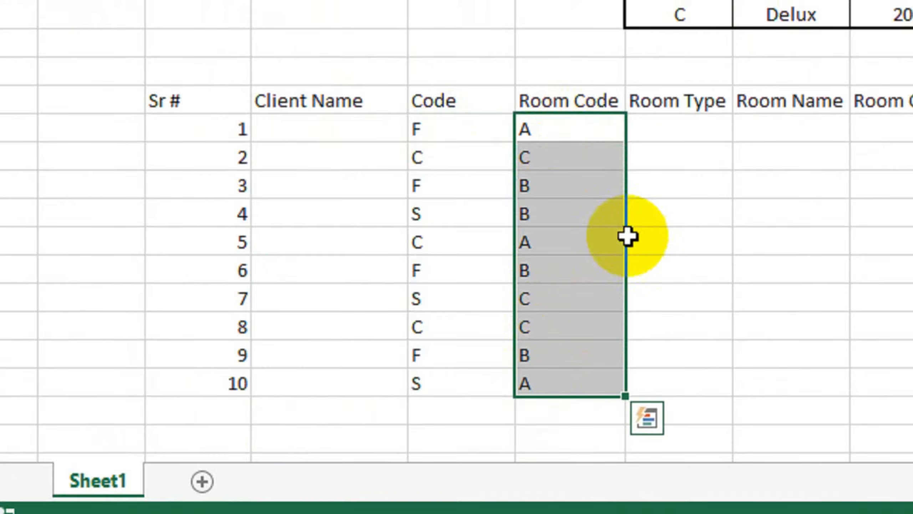
drag(676, 128, 681, 226)
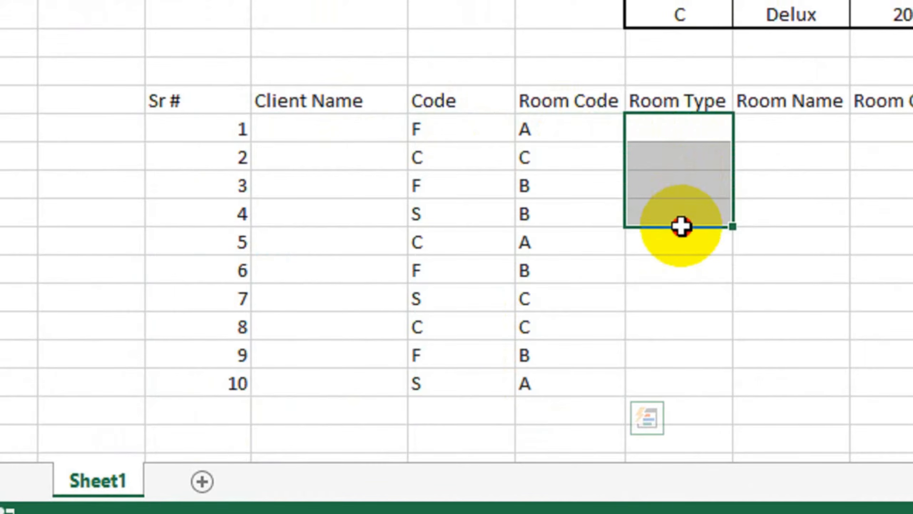
drag(790, 133, 789, 172)
drag(700, 172, 692, 270)
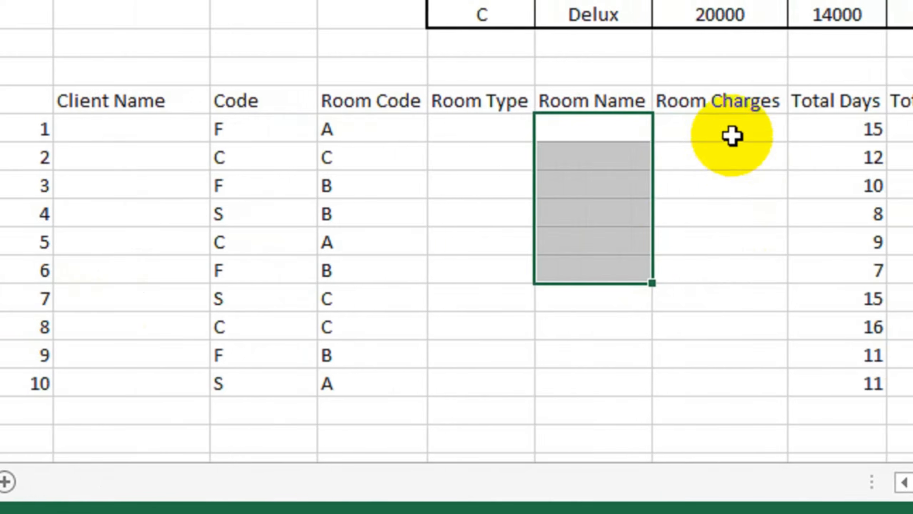
drag(814, 137, 810, 173)
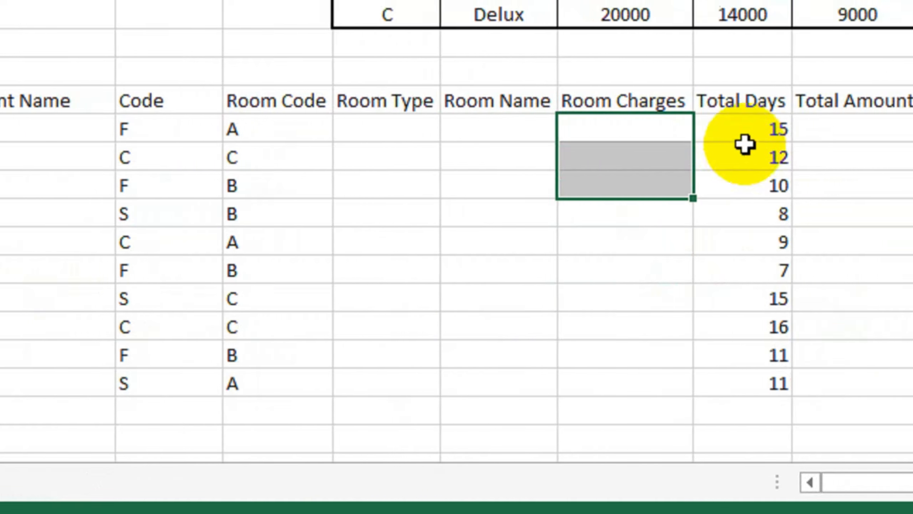
drag(819, 130, 795, 356)
drag(683, 356, 683, 378)
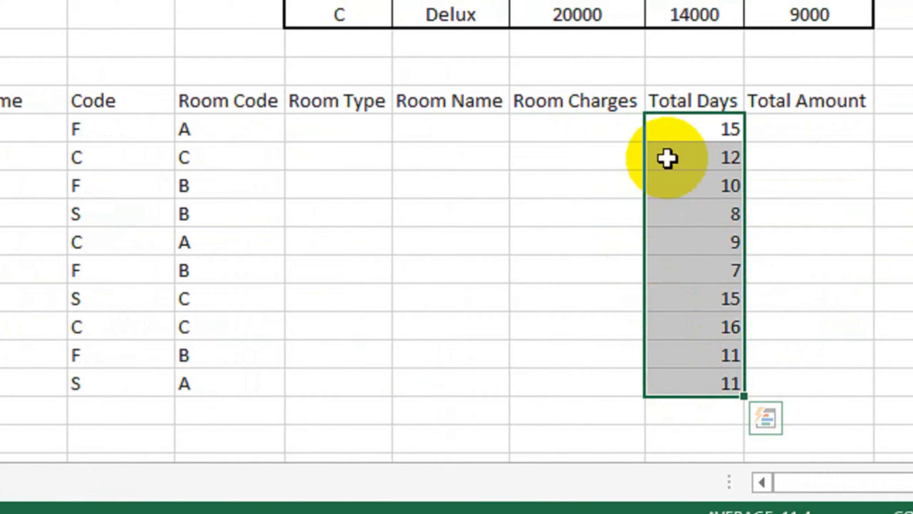
drag(695, 137, 684, 376)
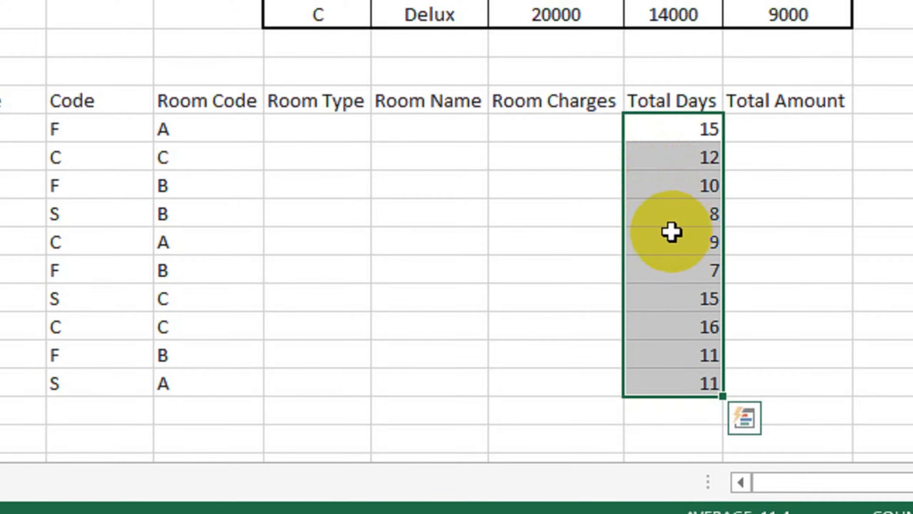
drag(784, 125, 785, 293)
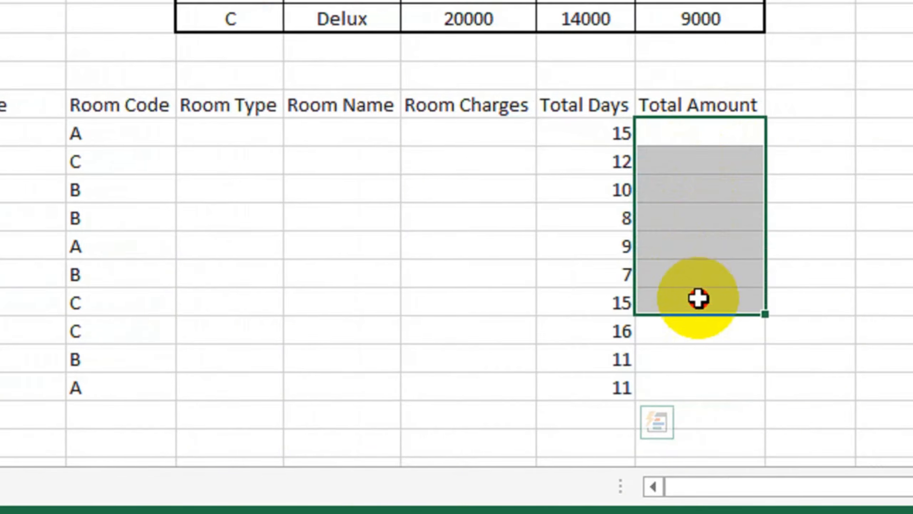
drag(698, 298, 692, 380)
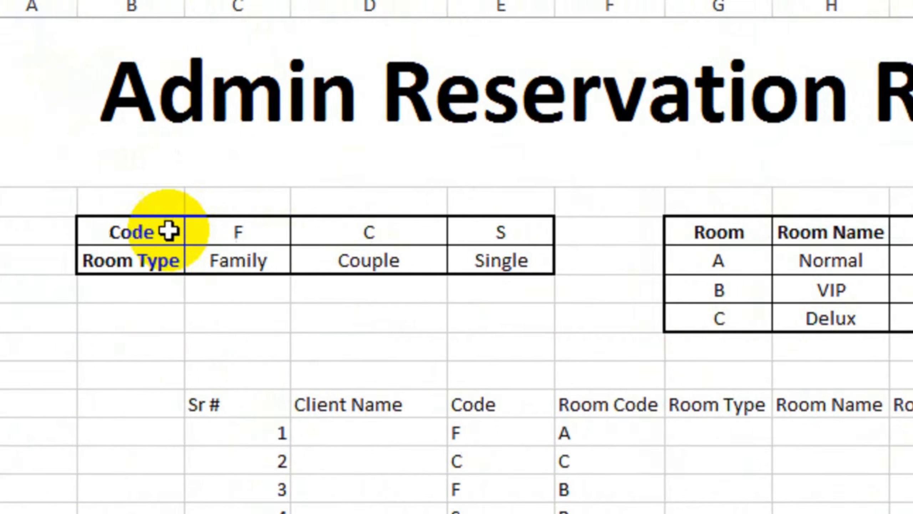
Step: Examine the Code and Room Type lookup table and the room rate table for rooms A, B and C
drag(168, 230, 509, 276)
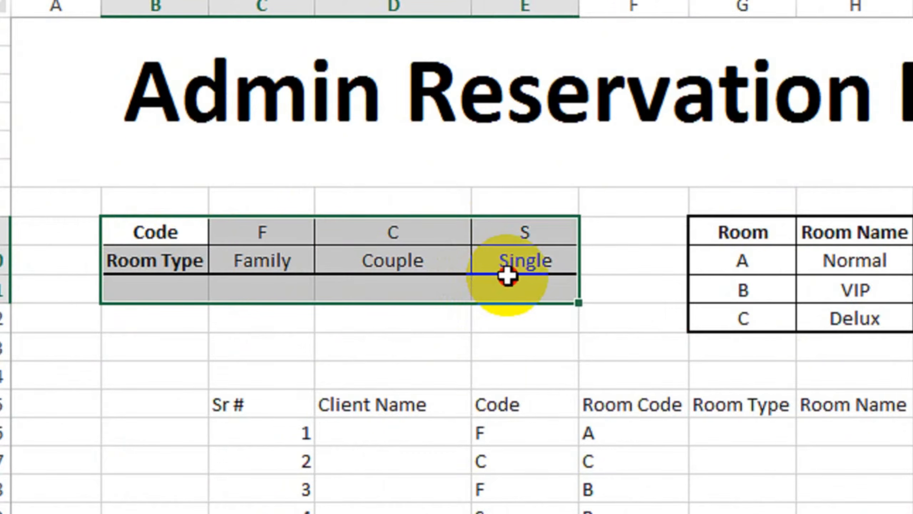
drag(767, 235, 769, 273)
drag(699, 273, 701, 312)
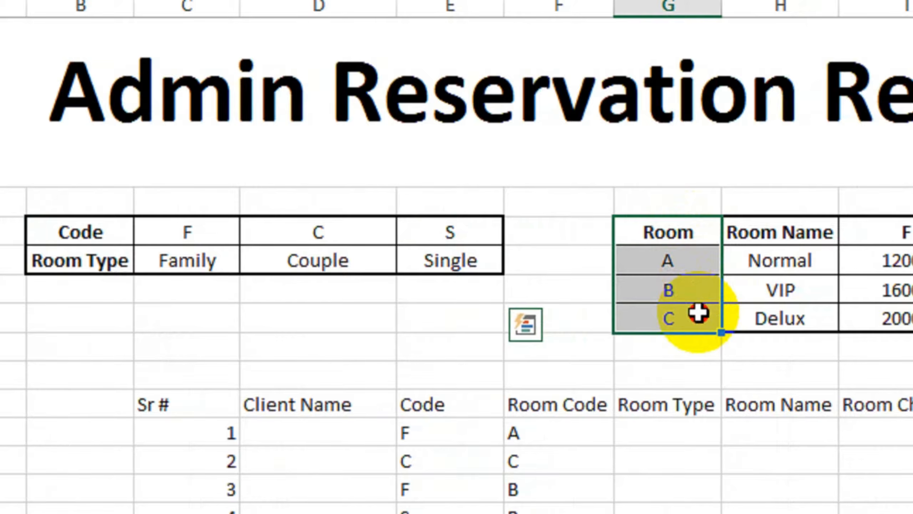
drag(782, 235, 789, 305)
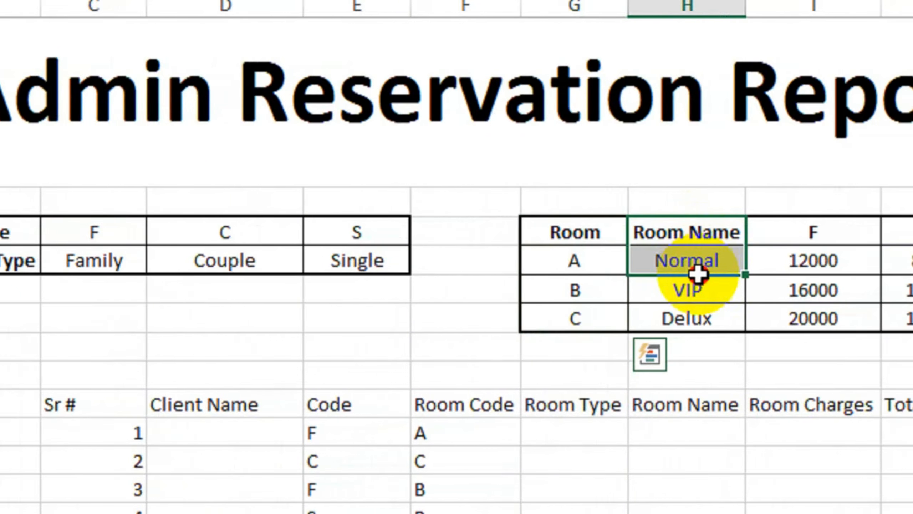
drag(696, 310, 696, 309)
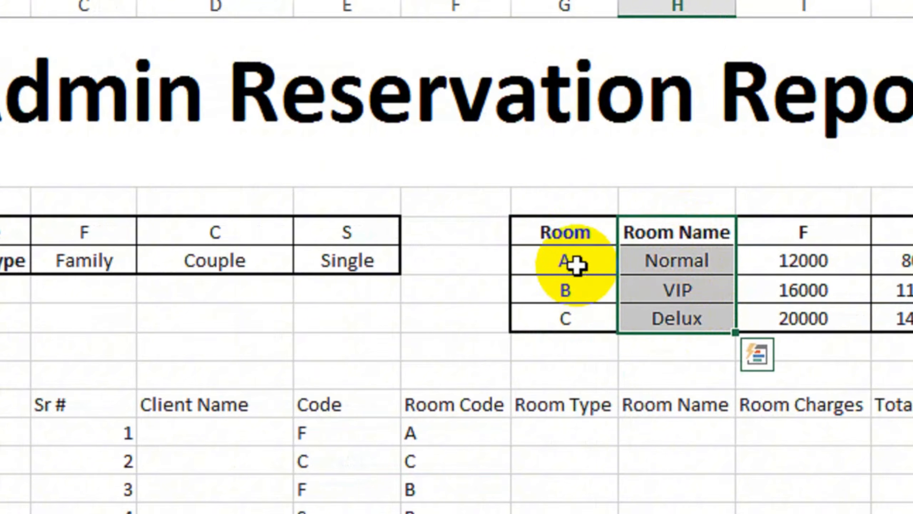
click(680, 262)
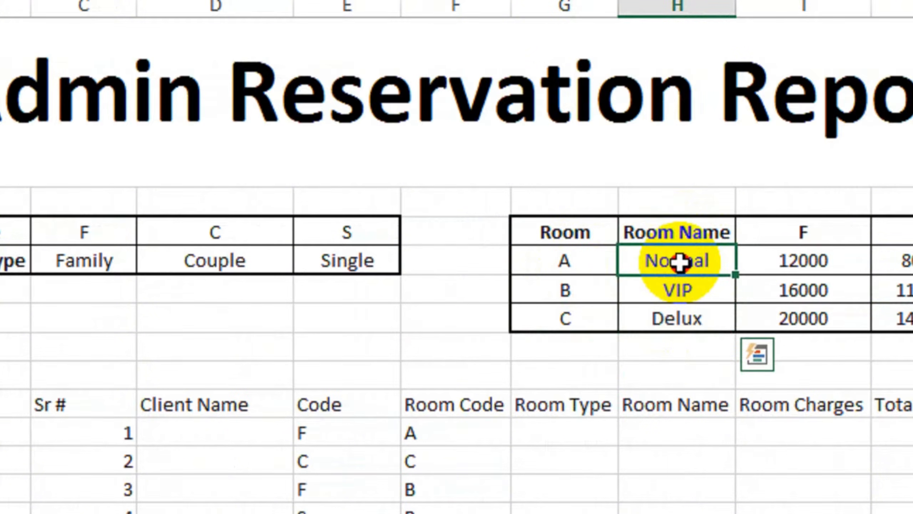
drag(682, 263, 781, 261)
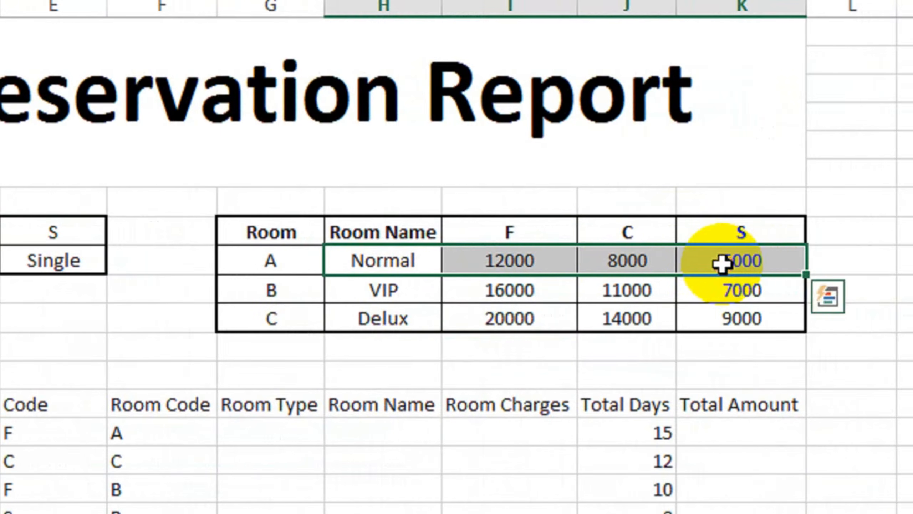
drag(263, 286, 516, 301)
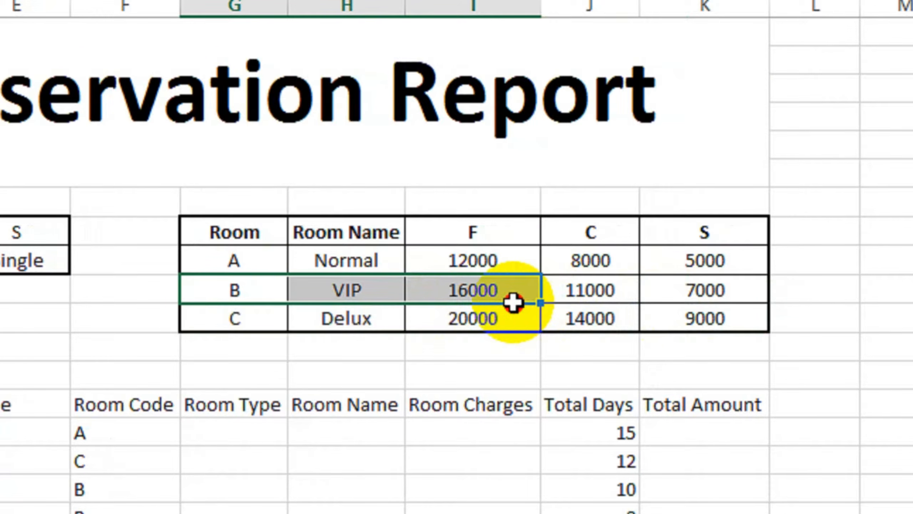
click(223, 318)
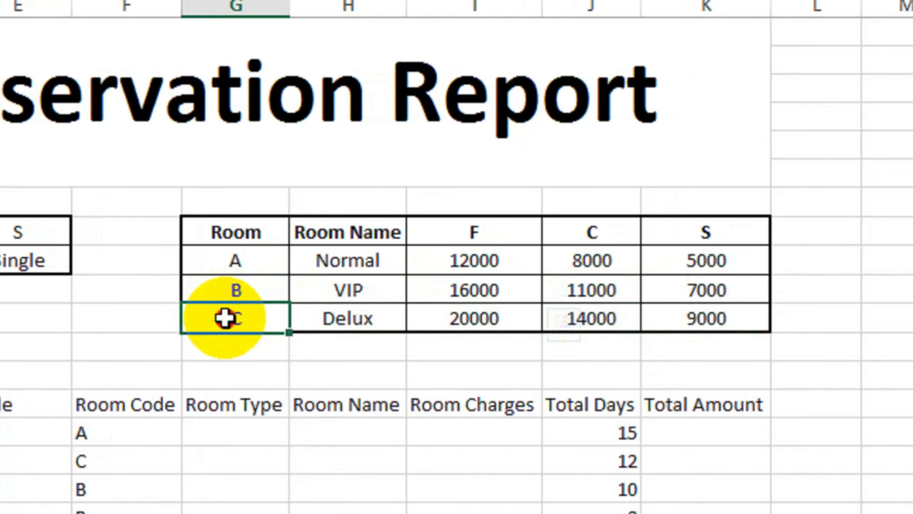
drag(224, 318, 680, 314)
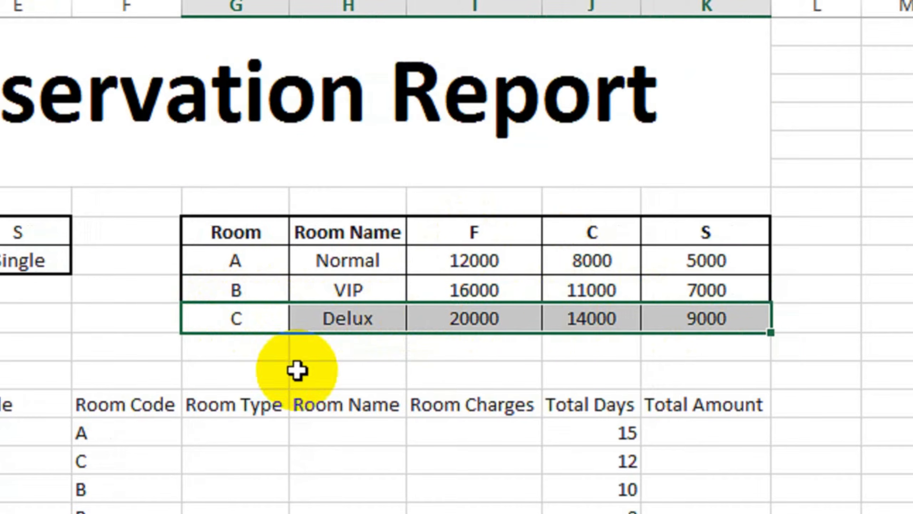
click(101, 370)
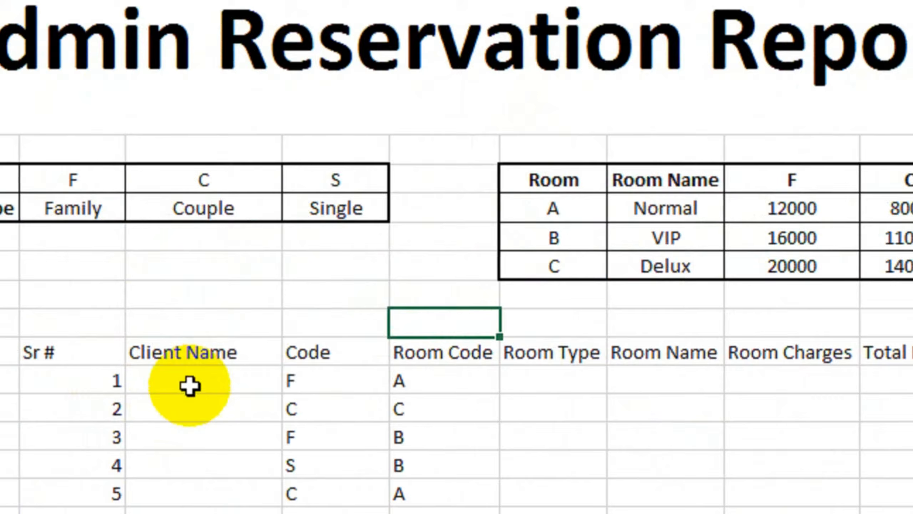
drag(190, 386, 218, 418)
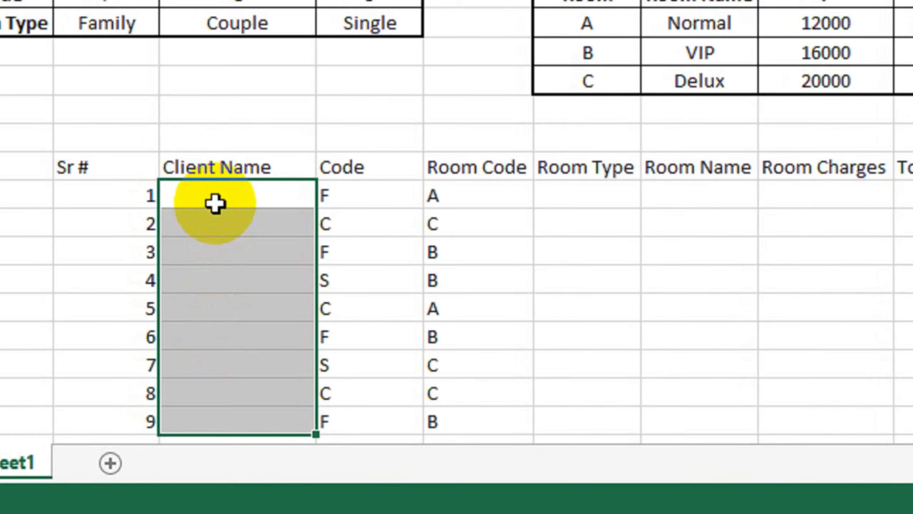
drag(215, 204, 198, 396)
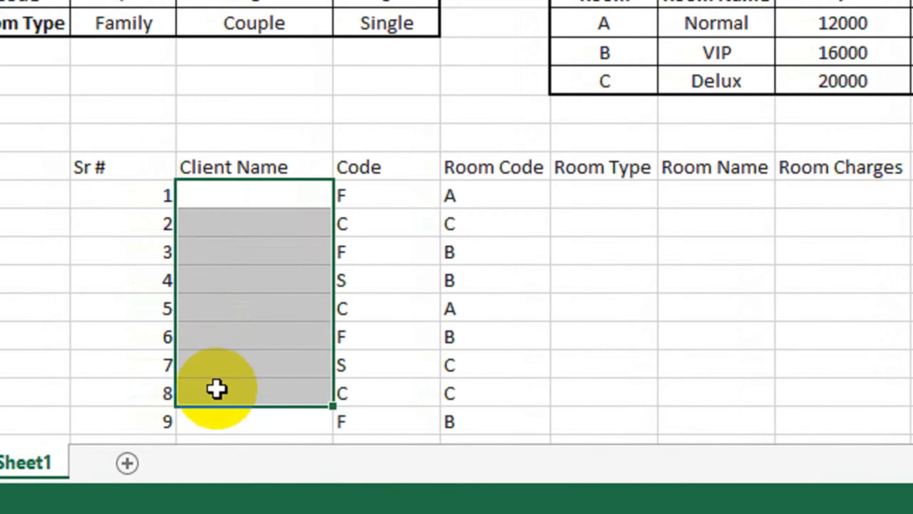
Step: Enter =HLOOKUP(E16,$B$9:$E$10,2,0) in the first Room Type cell to look up the room type from its code
click(597, 198)
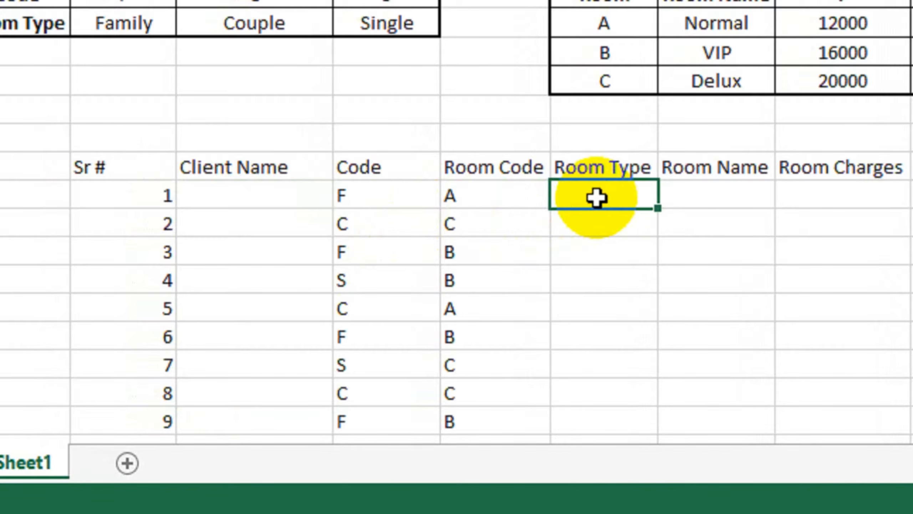
text(=)
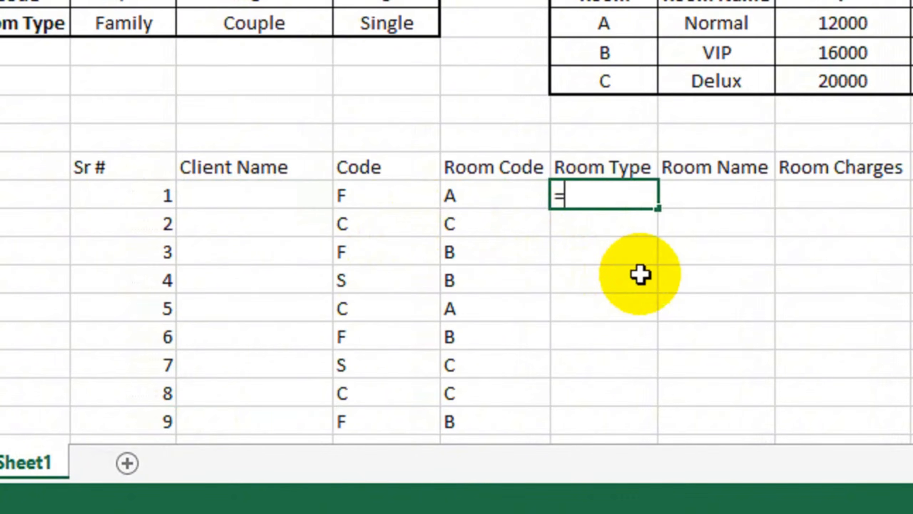
text(hlo)
key(Tab)
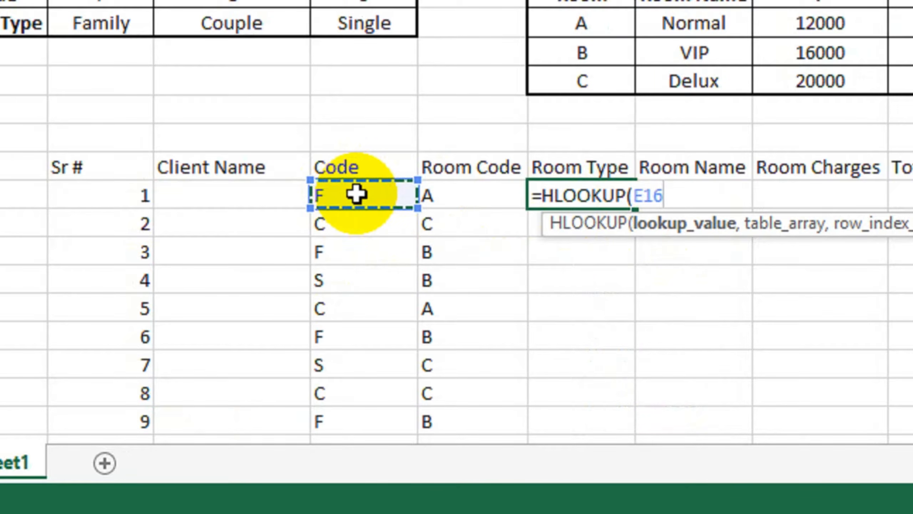
text(,)
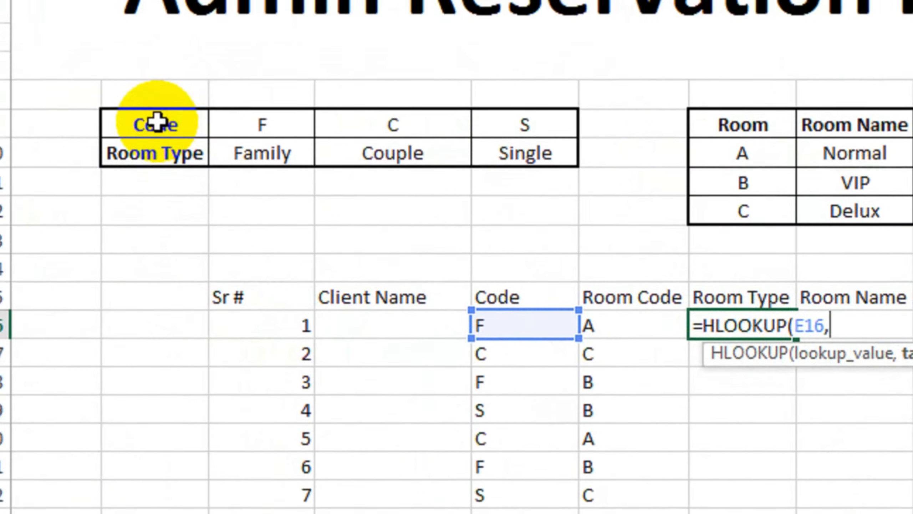
drag(157, 122, 507, 147)
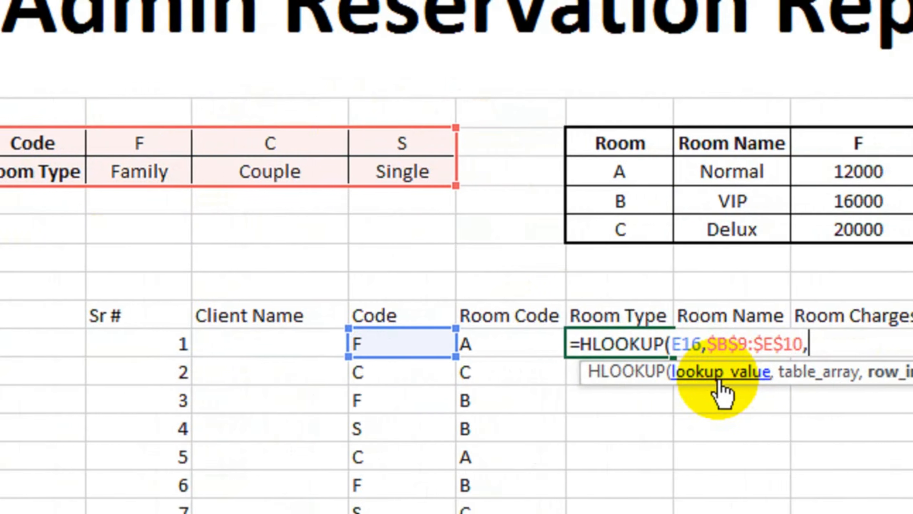
text(2,)
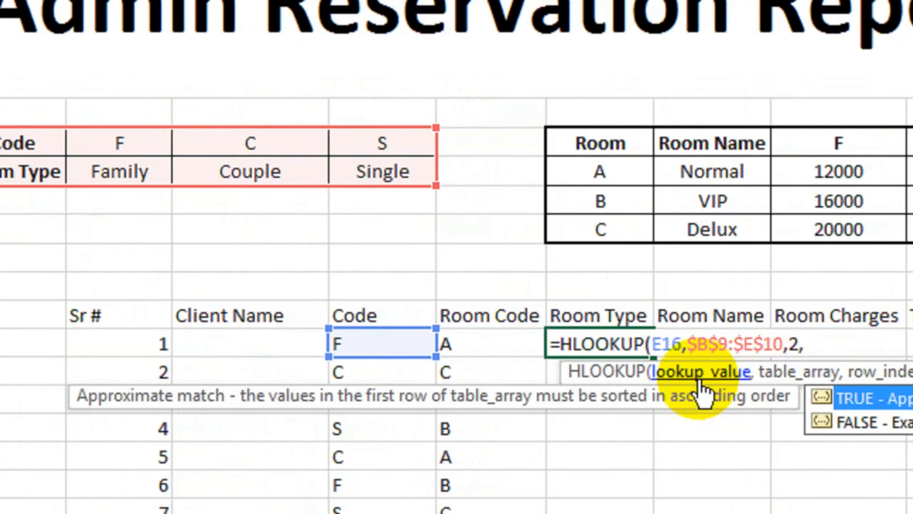
text(0))
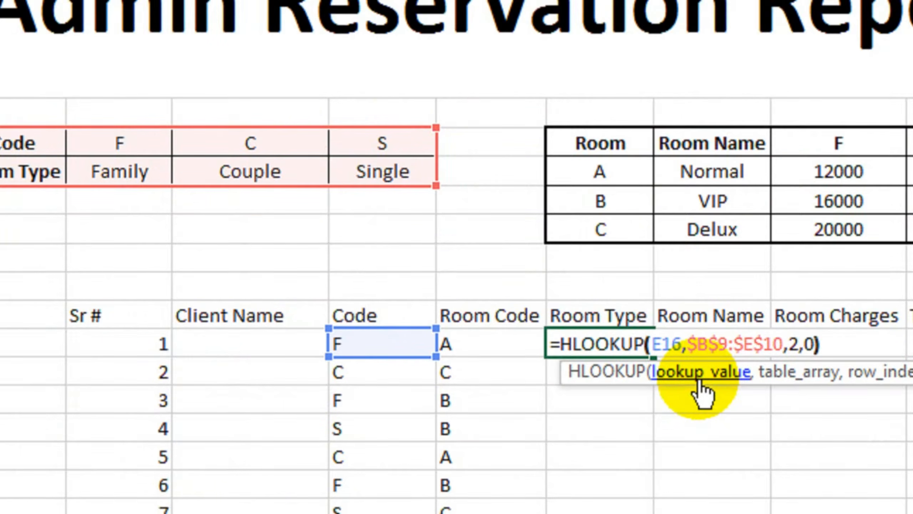
key(Return)
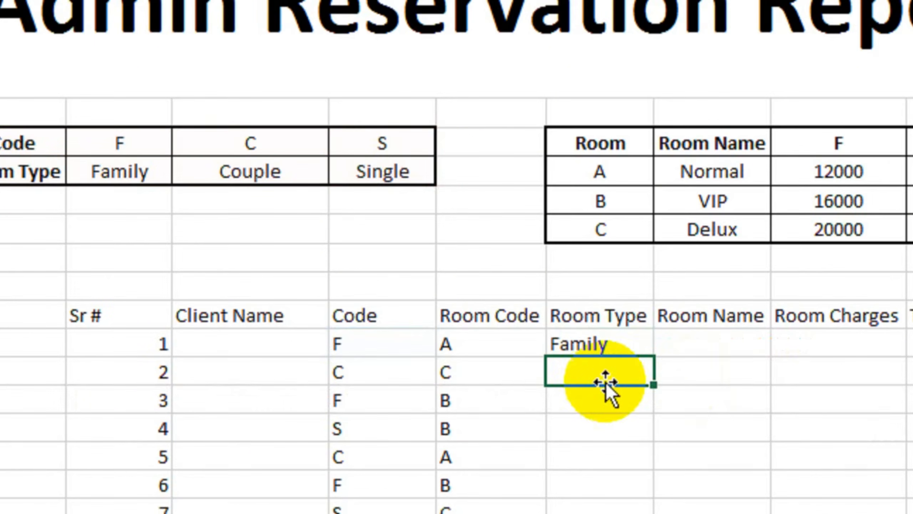
Step: Check the first Room Type result against code F in the lookup table, and fill its formula down the column
click(596, 345)
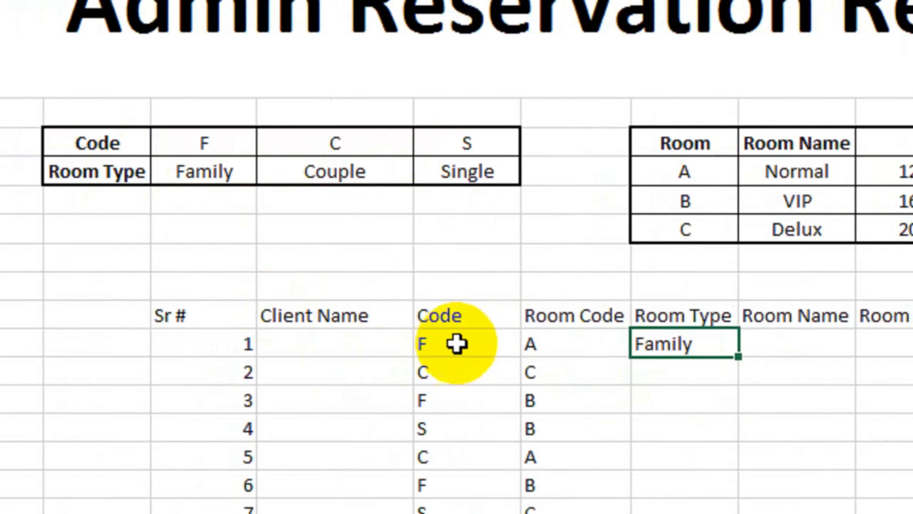
click(683, 343)
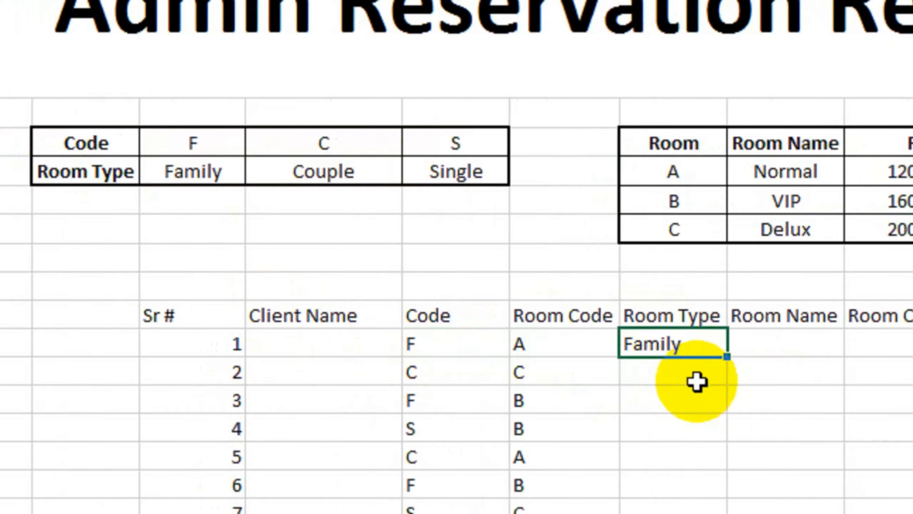
drag(206, 143, 217, 175)
click(682, 345)
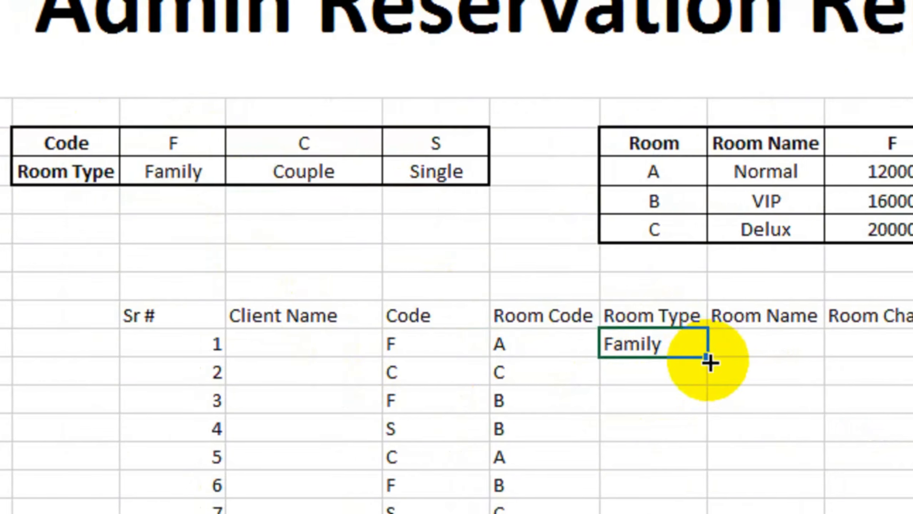
double_click(699, 359)
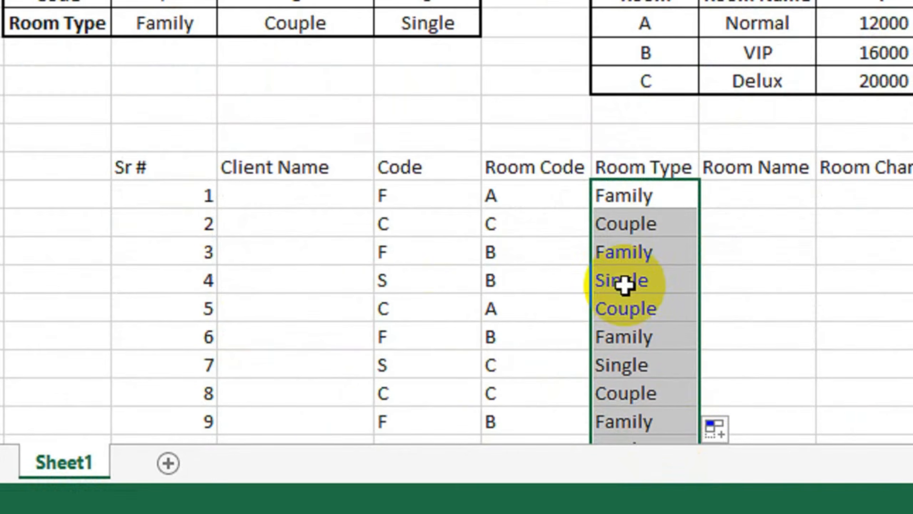
Step: Check the Room Type results of reservations 2 and 4 against the Code and Room Type lookup table
click(620, 373)
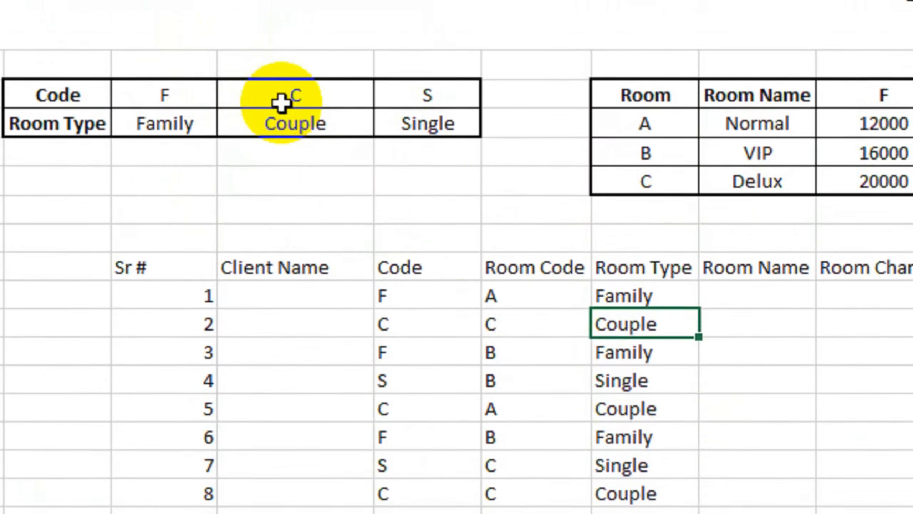
drag(279, 102, 299, 143)
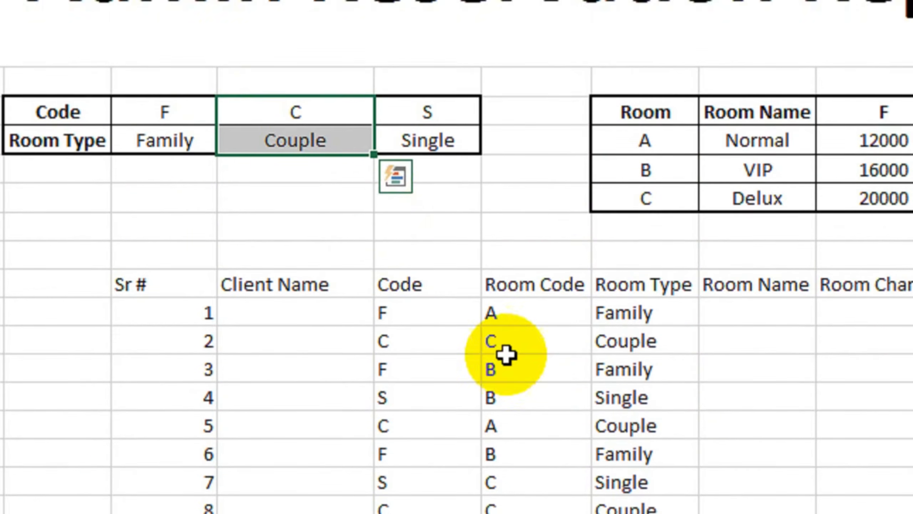
click(632, 398)
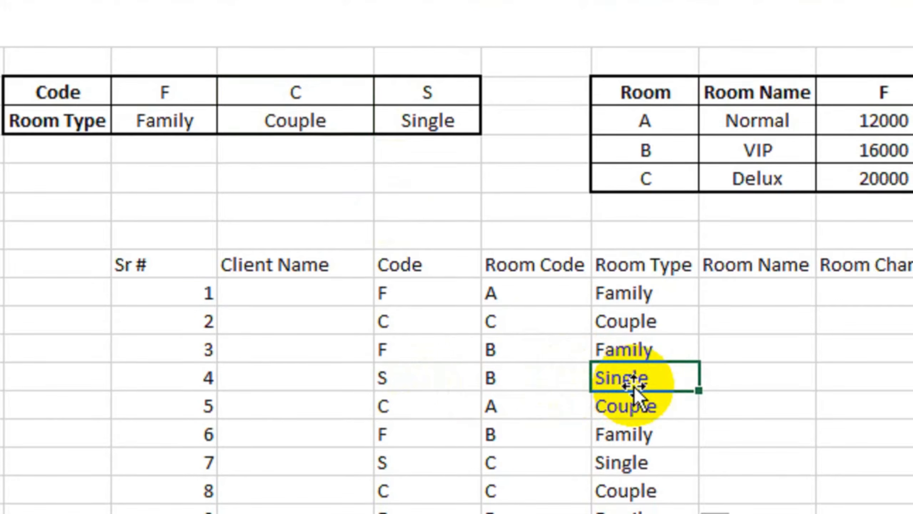
drag(412, 100, 413, 121)
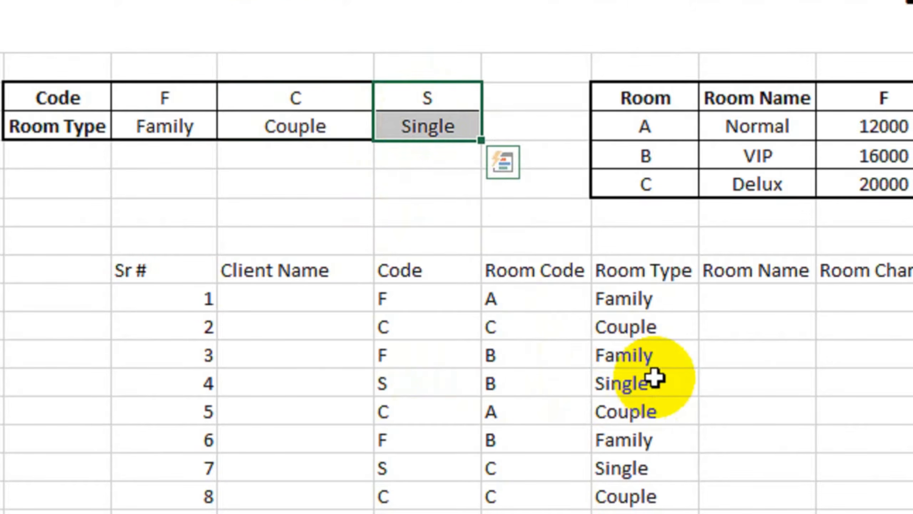
Step: Enter =VLOOKUP(F16,$G$9:$K$12,2,0) in the first Room Name cell to look up the name from the room code
click(724, 297)
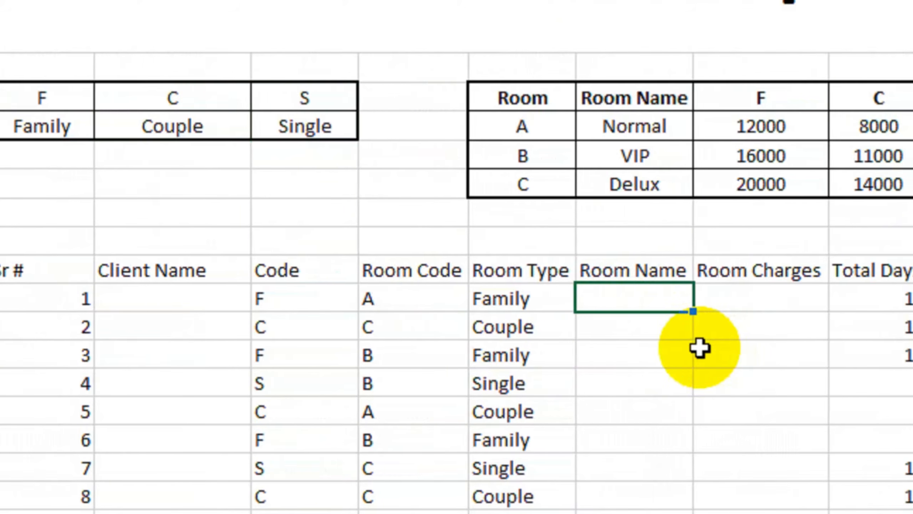
text(=vl)
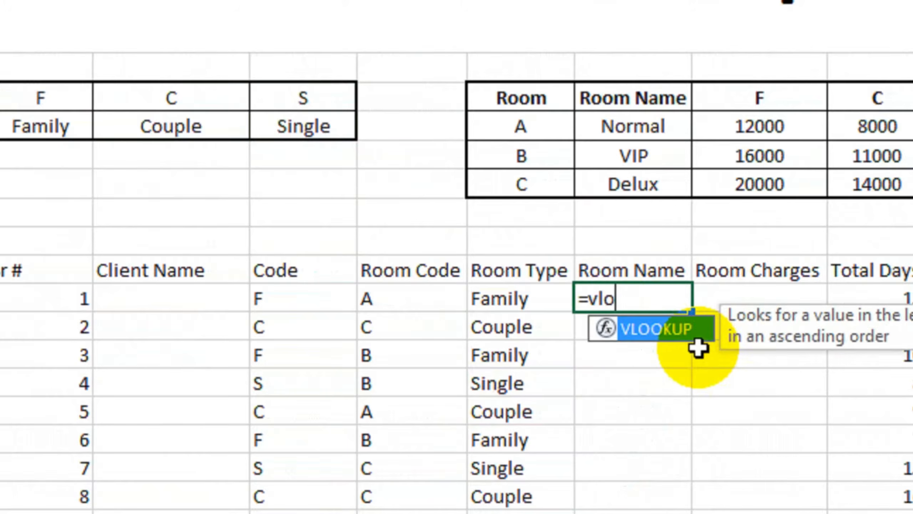
text(o)
key(Tab)
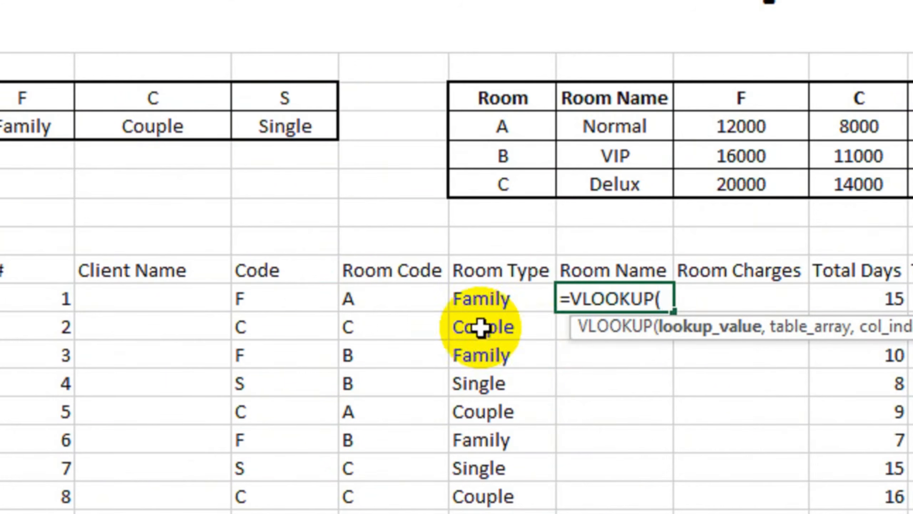
click(395, 299)
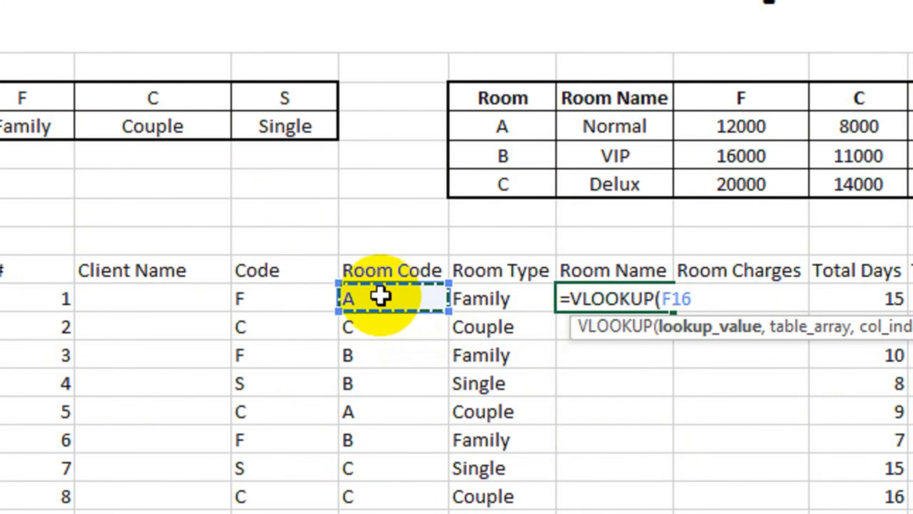
text(,)
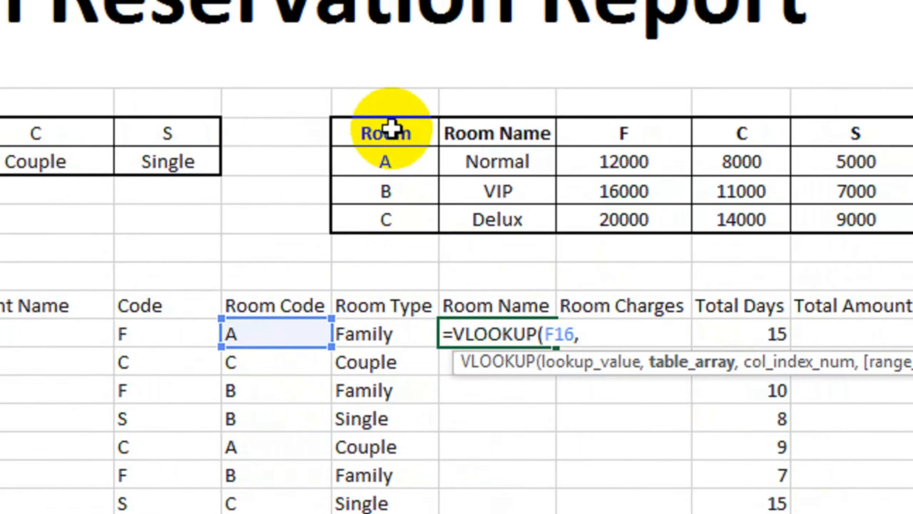
drag(421, 99, 600, 134)
drag(601, 164, 699, 223)
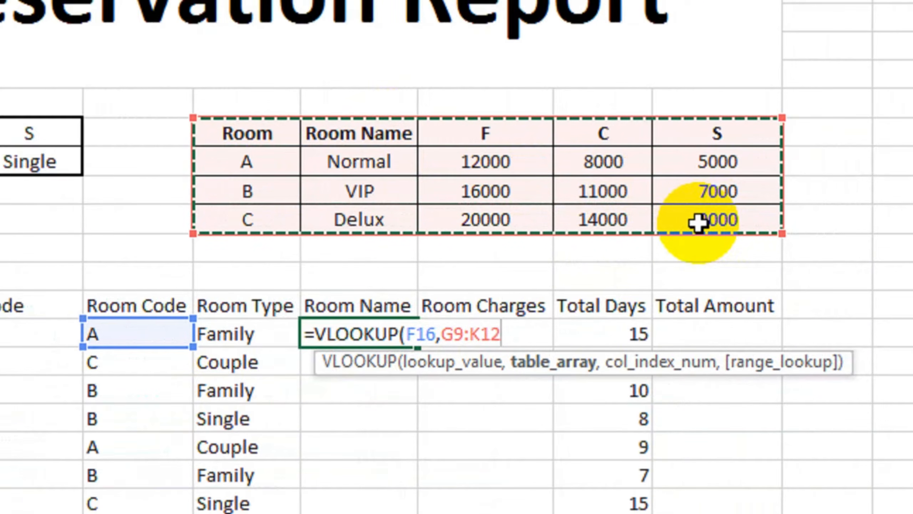
key(F4)
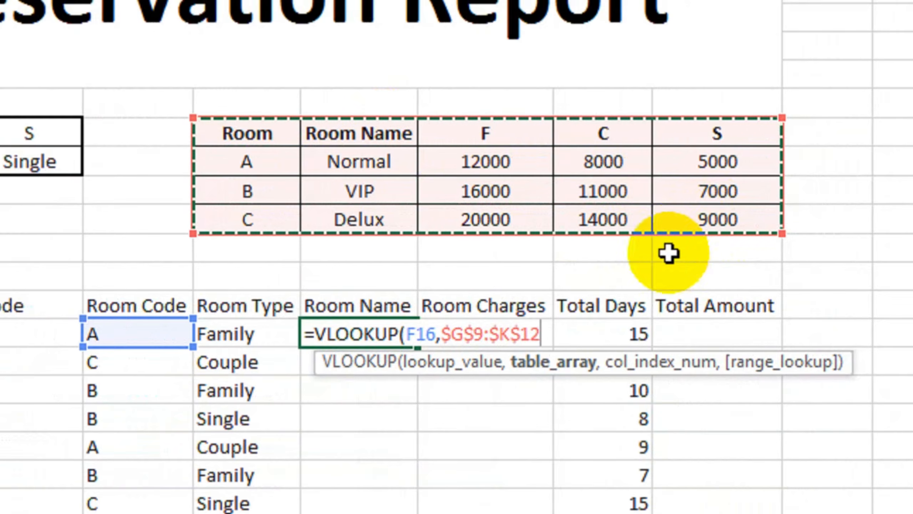
text(,2)
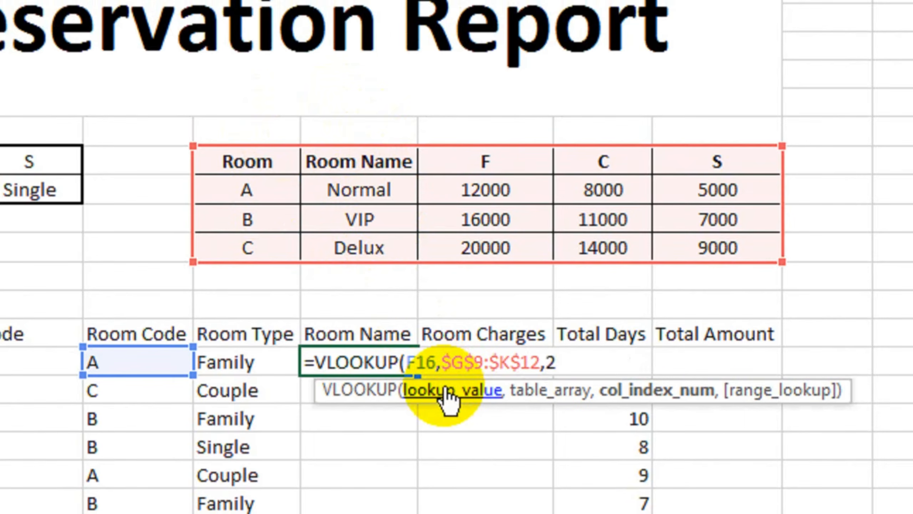
text(,0))
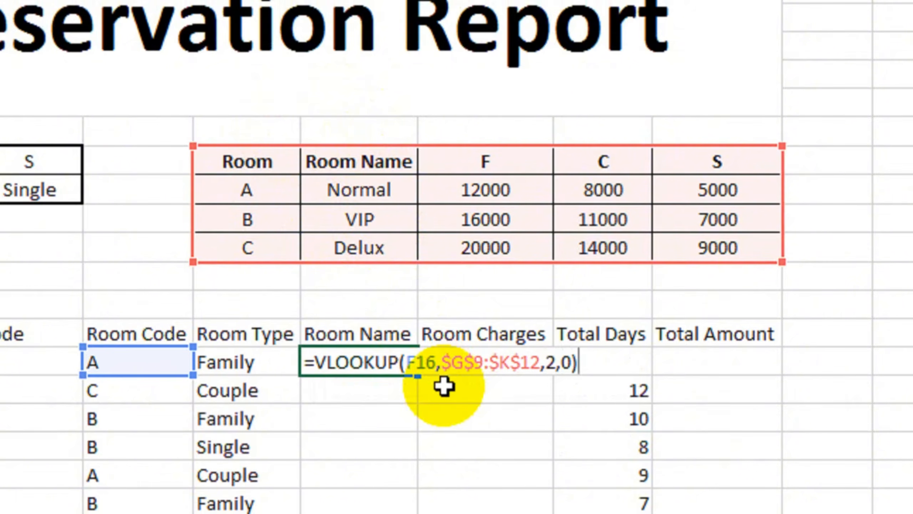
key(Return)
Step: Check the first reservation's room name against its room code, and fill the Room Name formula down the column
click(367, 365)
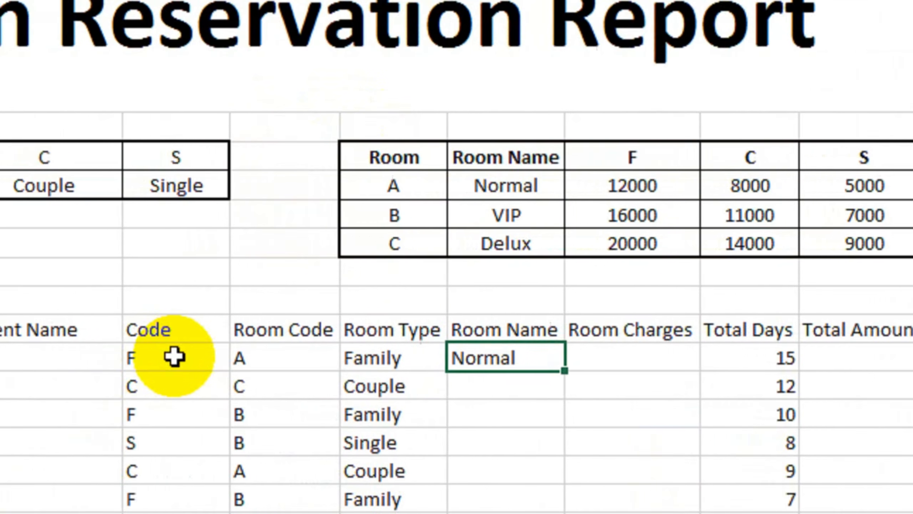
click(208, 356)
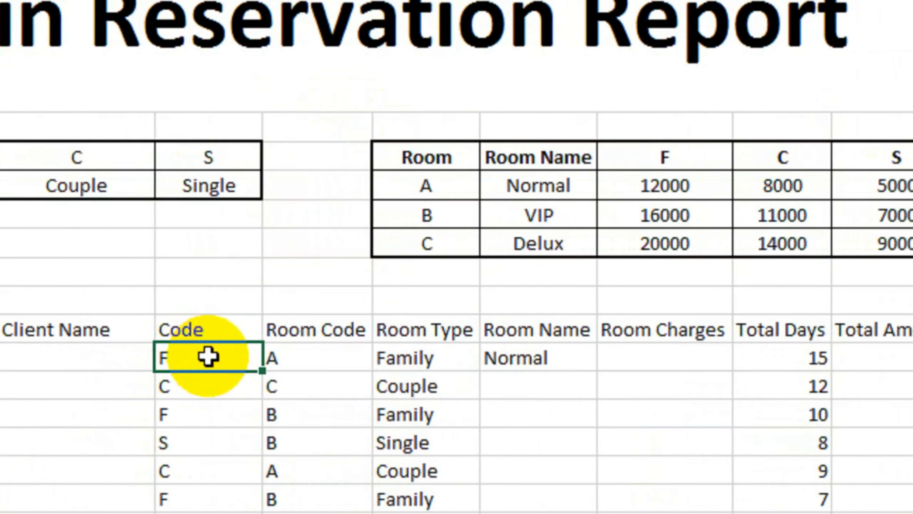
click(337, 367)
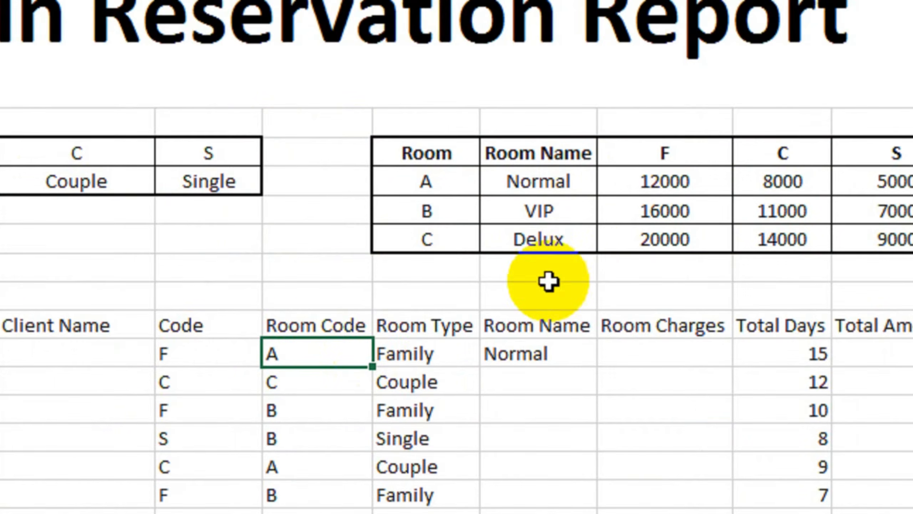
click(569, 354)
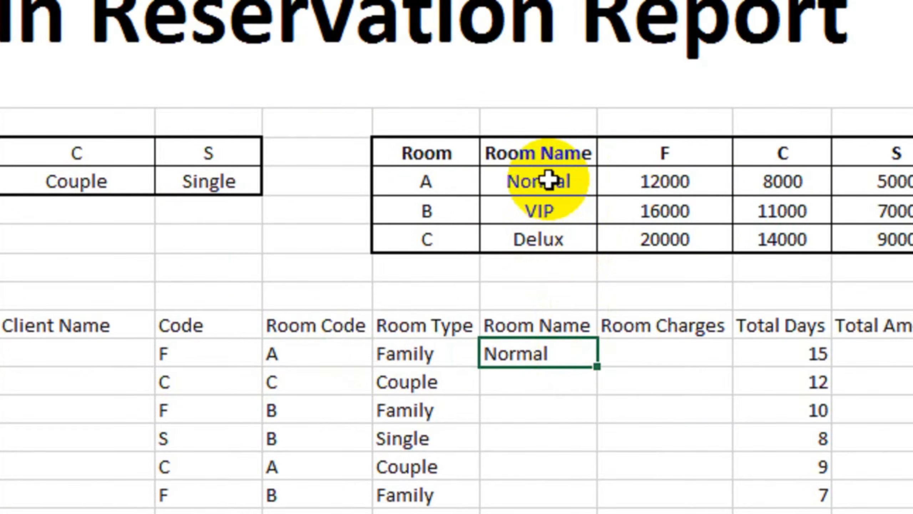
double_click(598, 371)
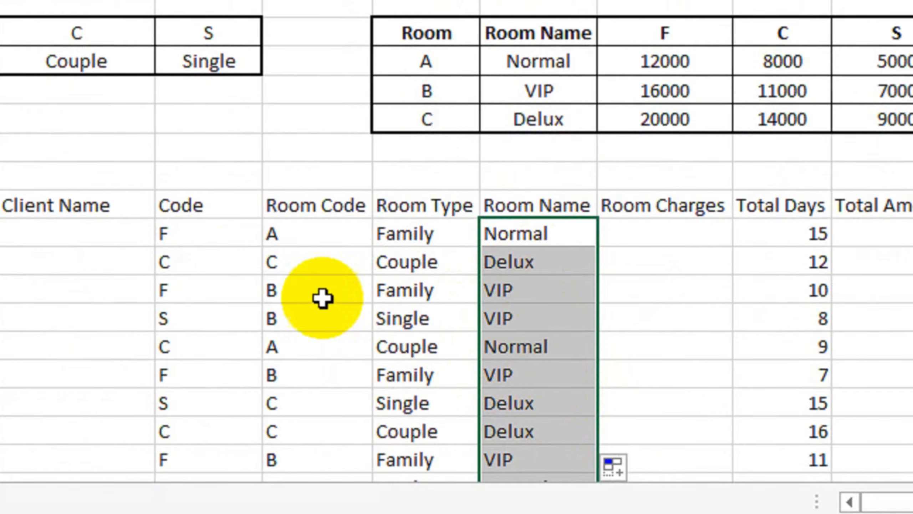
Step: Compare the codes, room types and room names of reservations 2 and 3 with the lookup tables
click(201, 265)
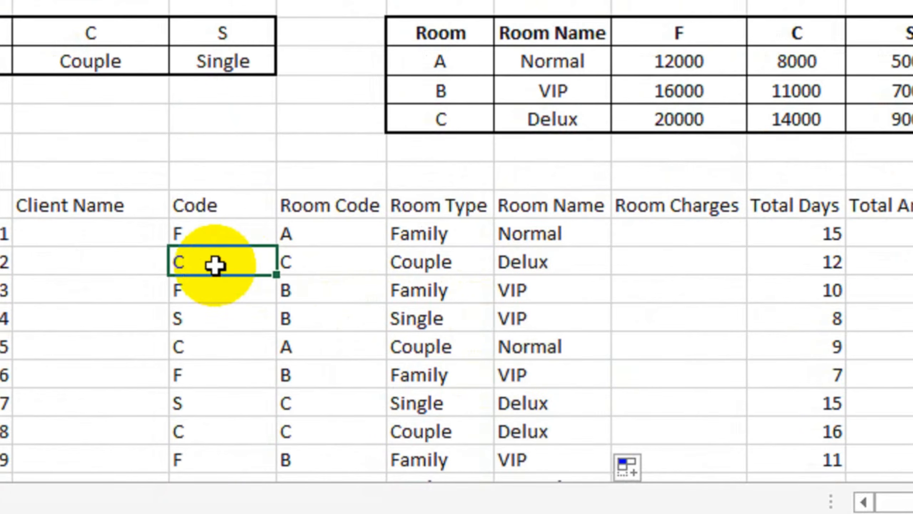
click(374, 266)
click(440, 268)
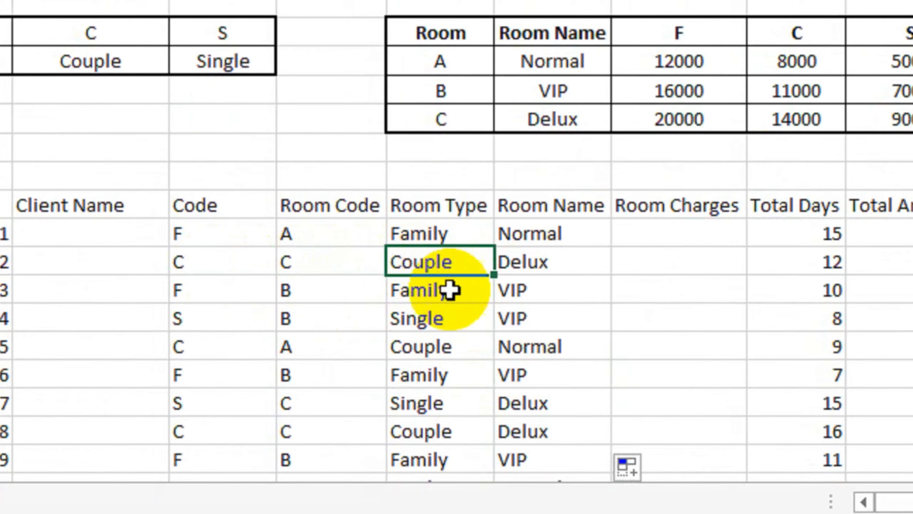
click(521, 263)
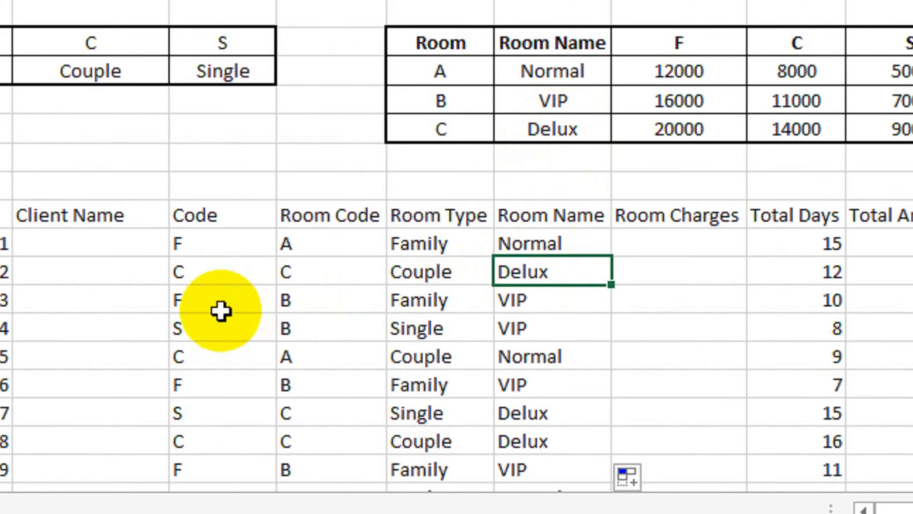
click(200, 309)
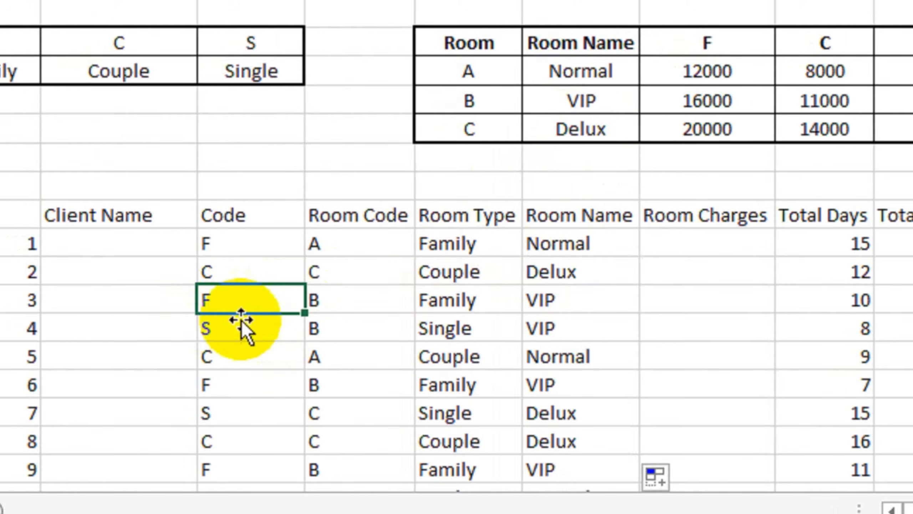
click(455, 300)
click(261, 306)
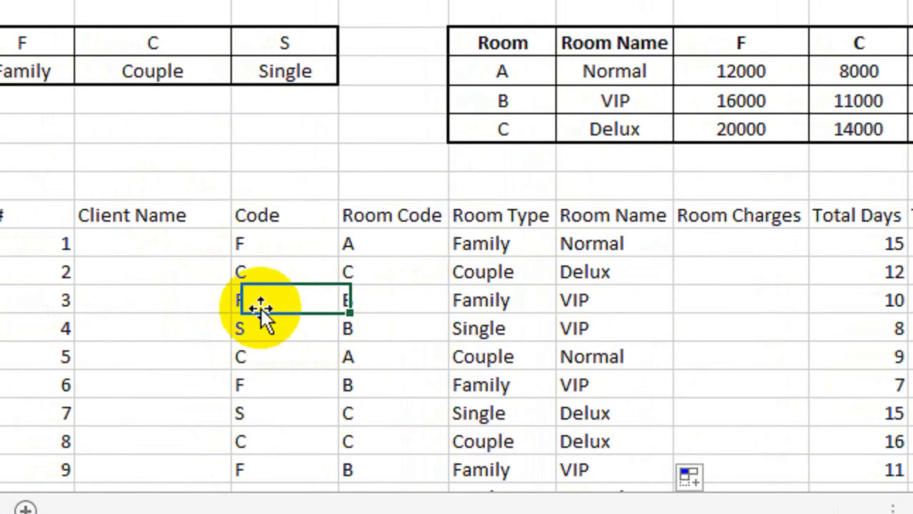
click(376, 301)
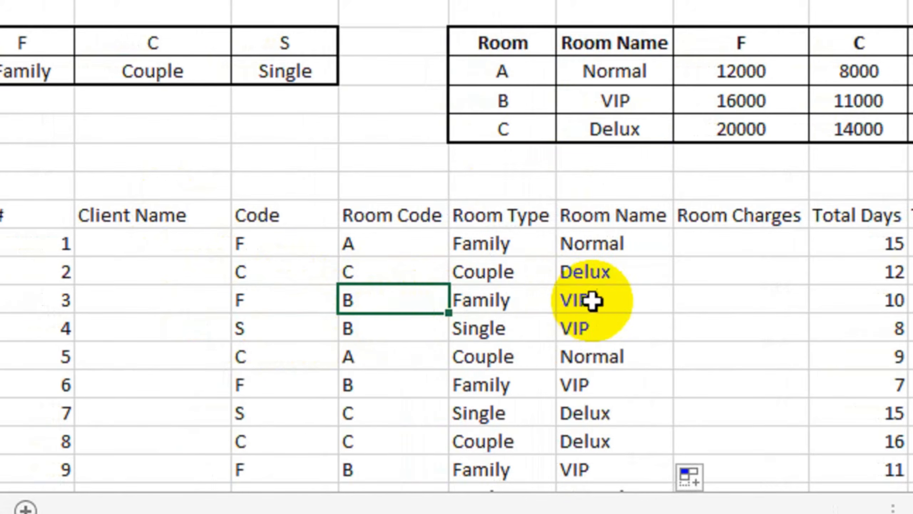
click(611, 305)
scroll(571, 122, up, 1)
drag(540, 127, 615, 131)
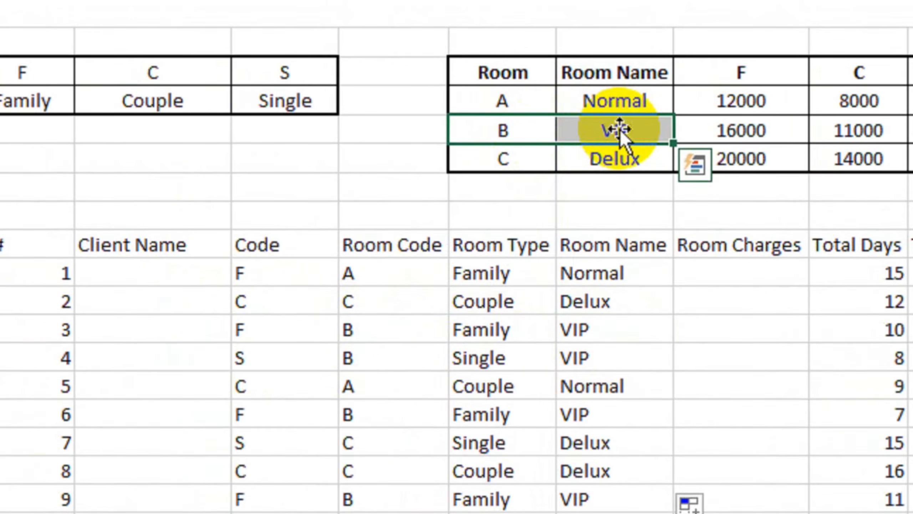
click(614, 323)
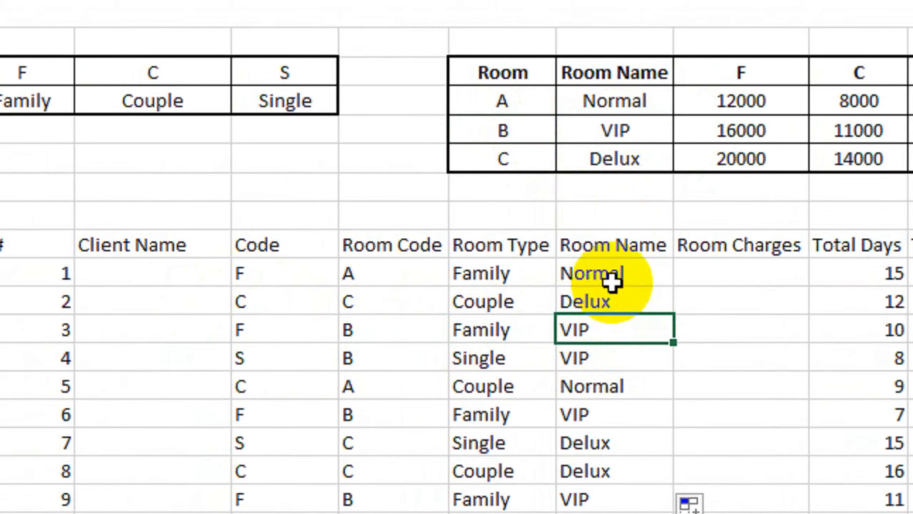
Step: Review the filled Room Type and Room Name columns, and select the first Room Charges cell
drag(611, 281, 597, 425)
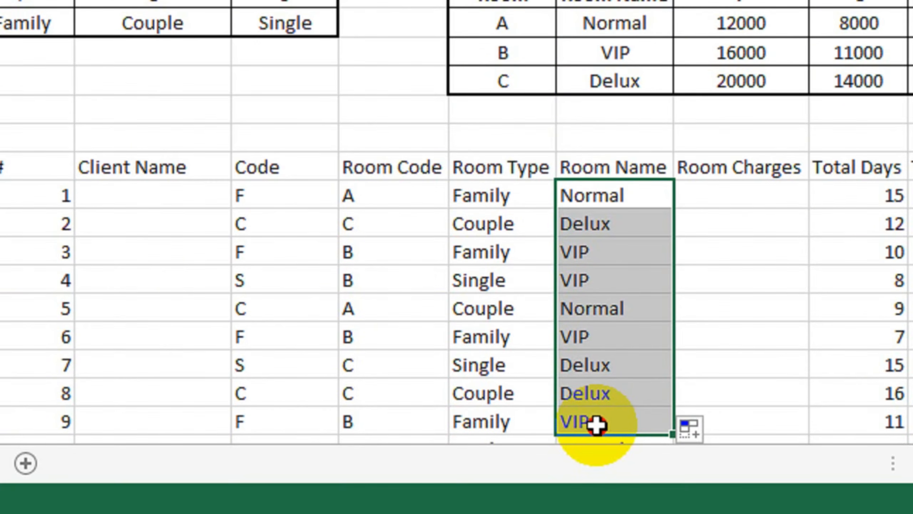
click(719, 196)
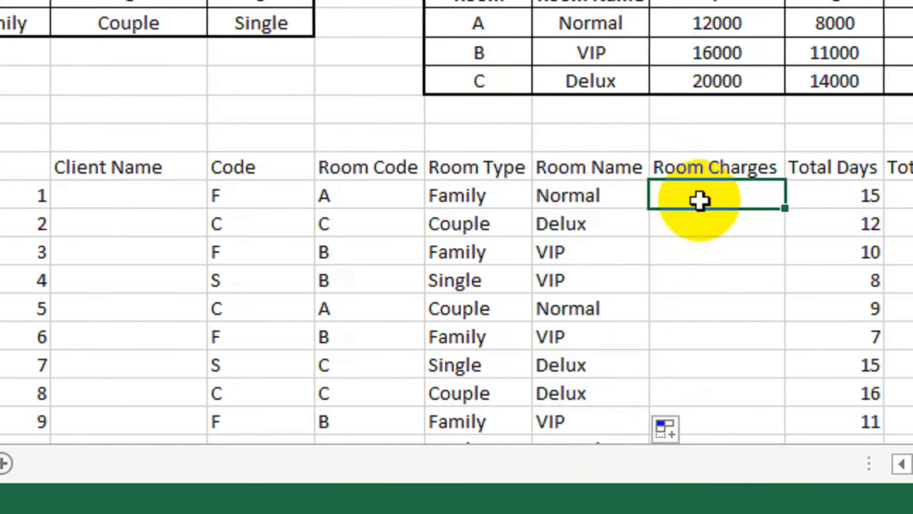
drag(460, 197, 486, 375)
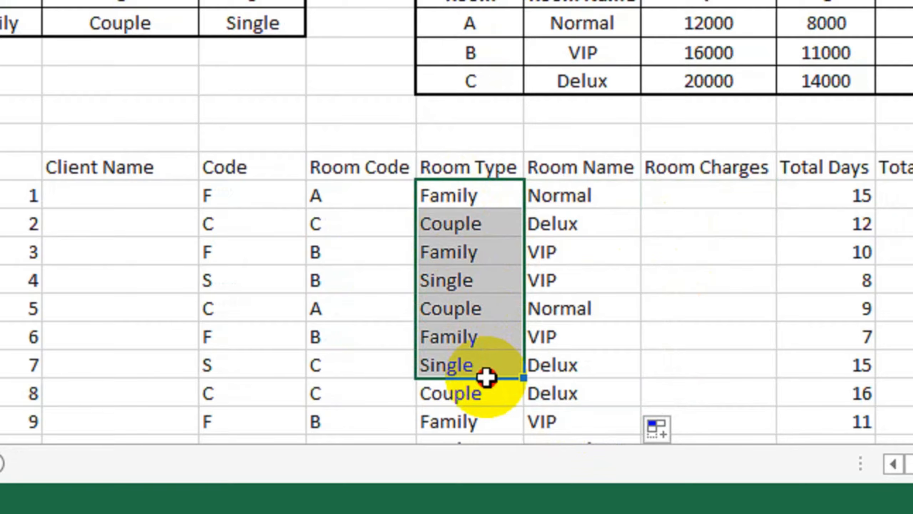
drag(599, 194, 605, 274)
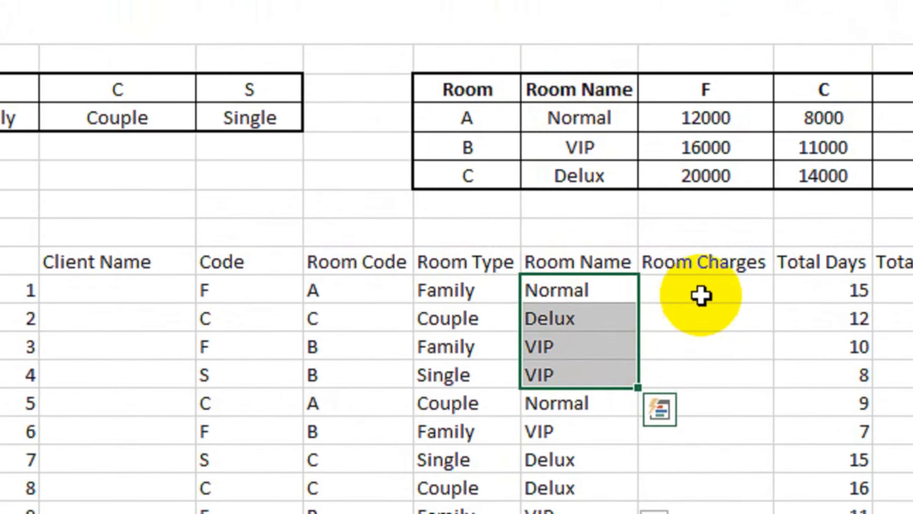
click(701, 292)
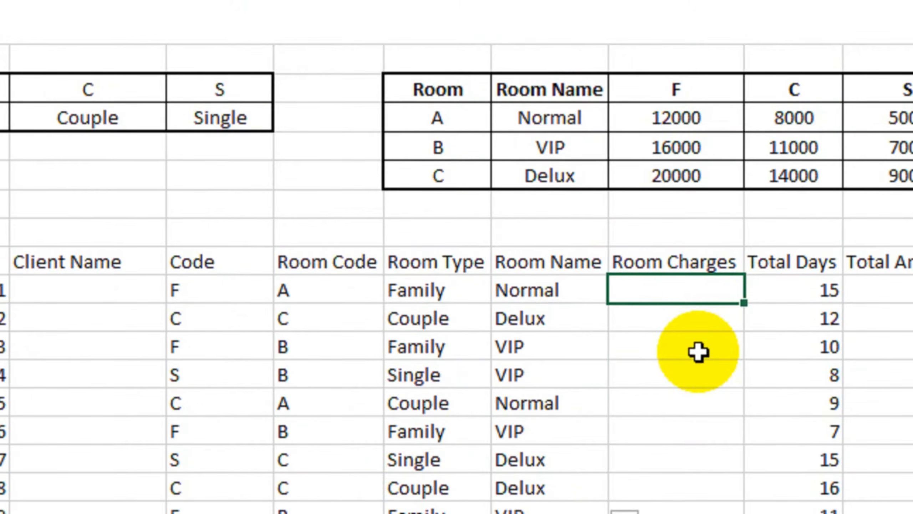
Step: Start a VLOOKUP formula in the first Room Charges cell with lookup value F16 and the absolute table range $G$9:$K$12
text(=vl)
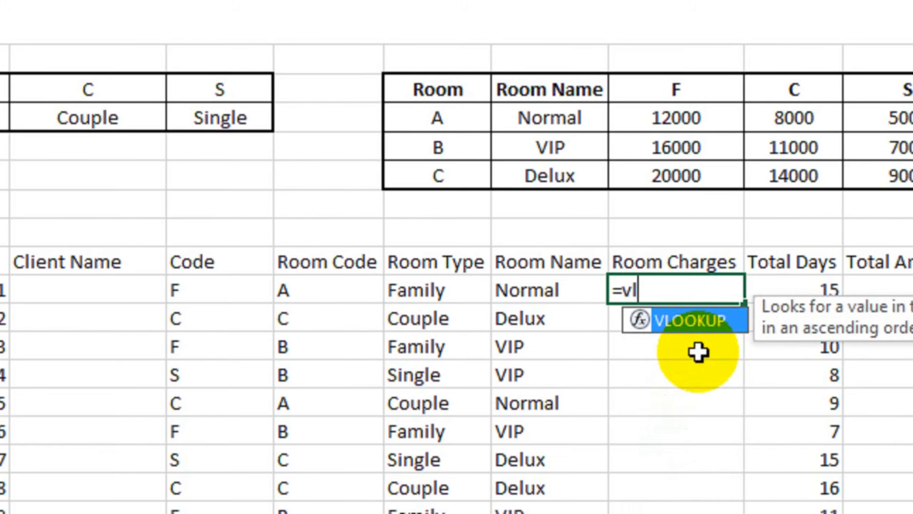
text(o)
key(Tab)
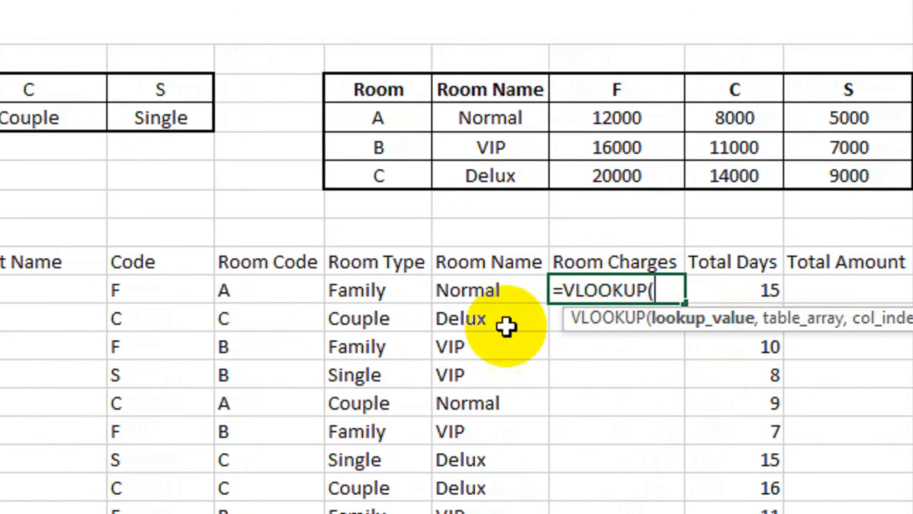
click(301, 297)
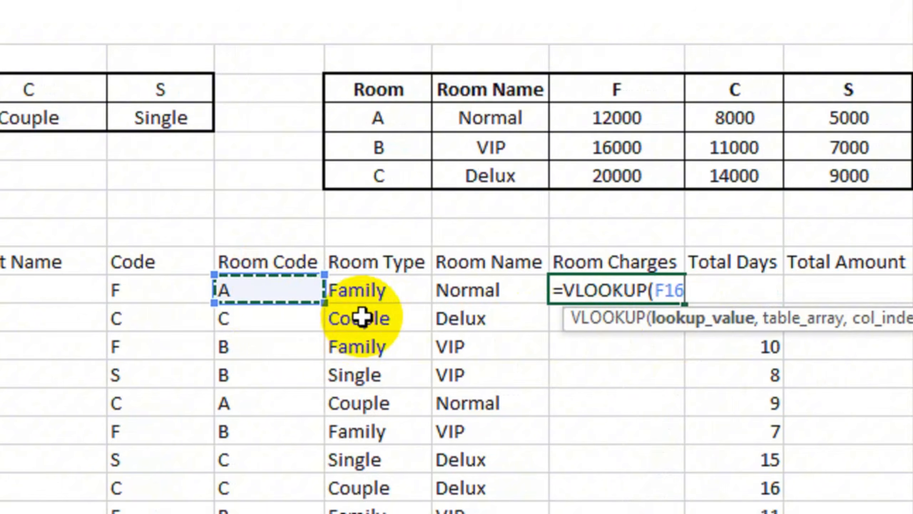
text(,)
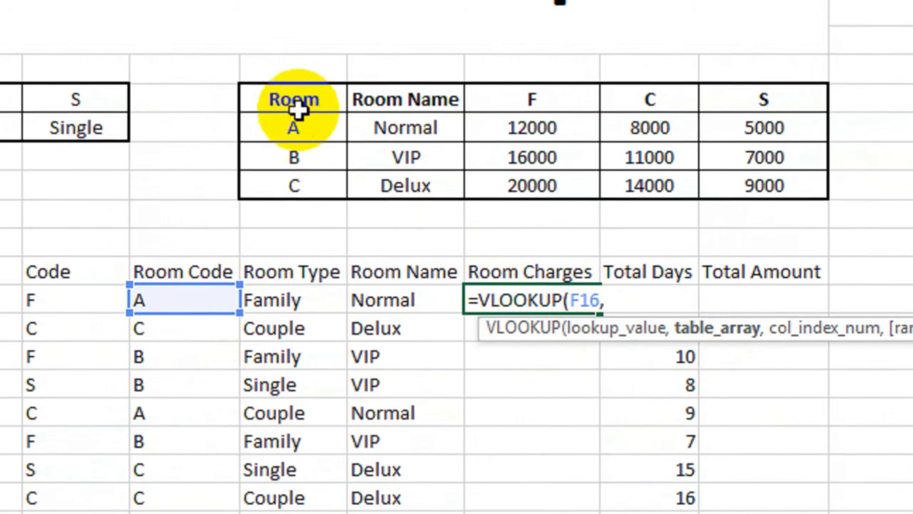
drag(265, 89, 705, 194)
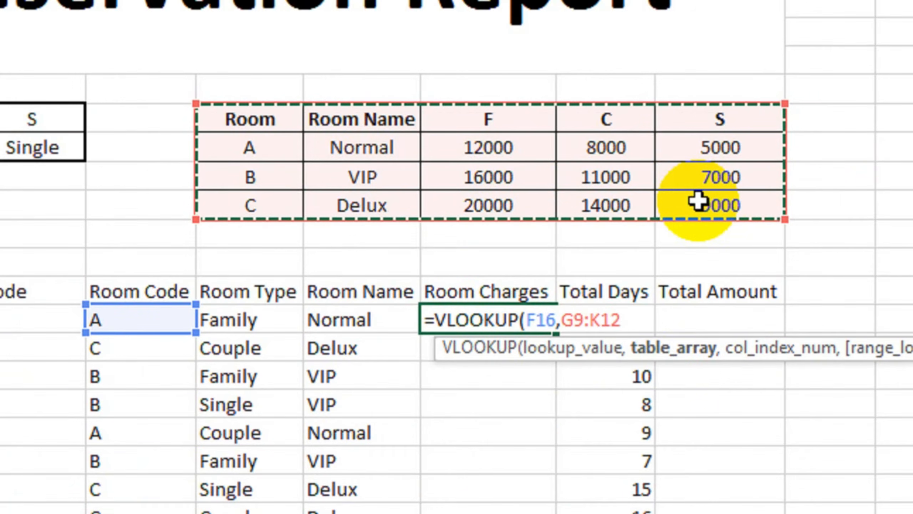
key(F4)
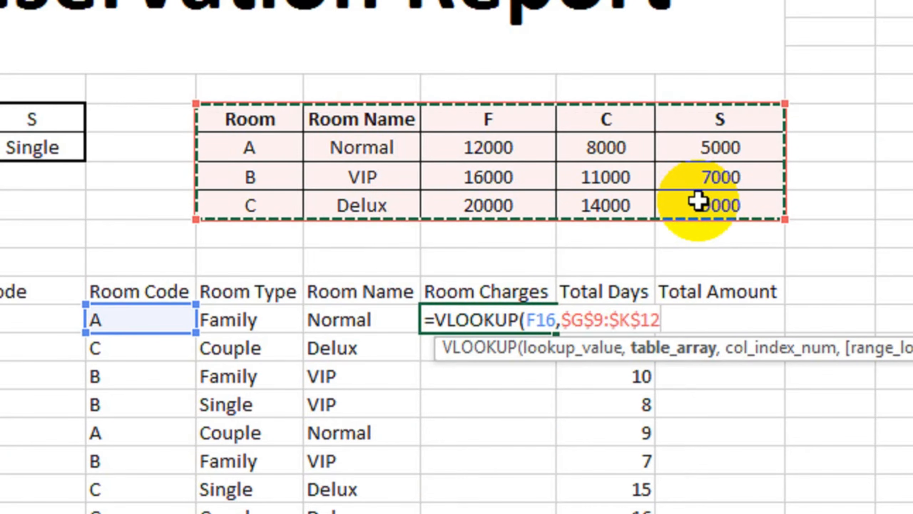
text(,)
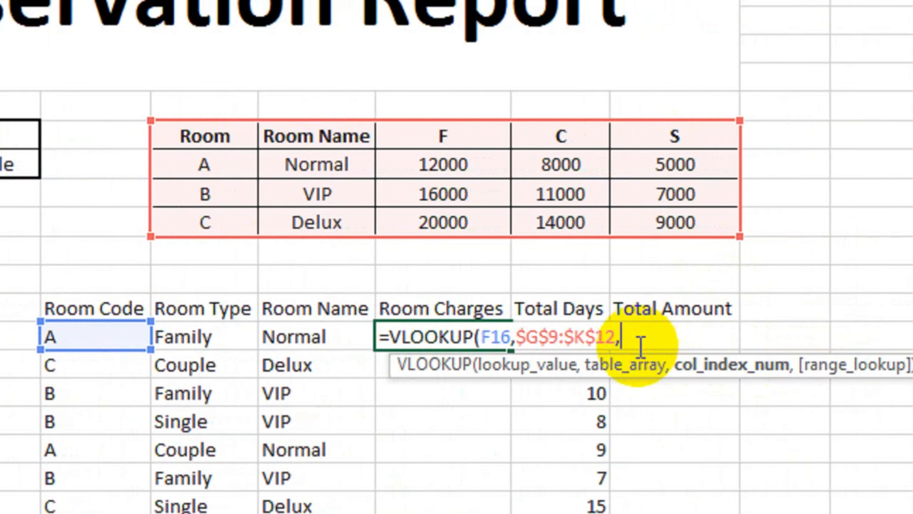
Step: Add an IF as the column index that returns 3 when E16="F", and open a nested IF for the other case
text(if)
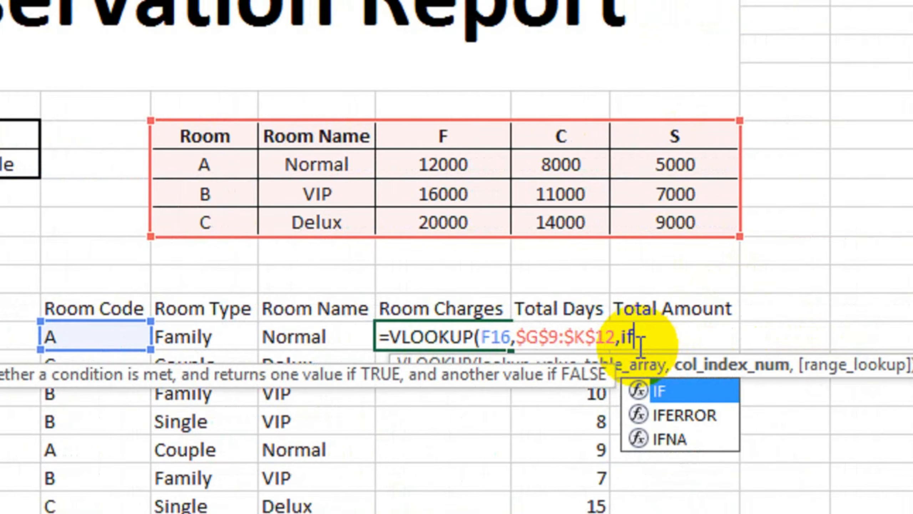
key(Tab)
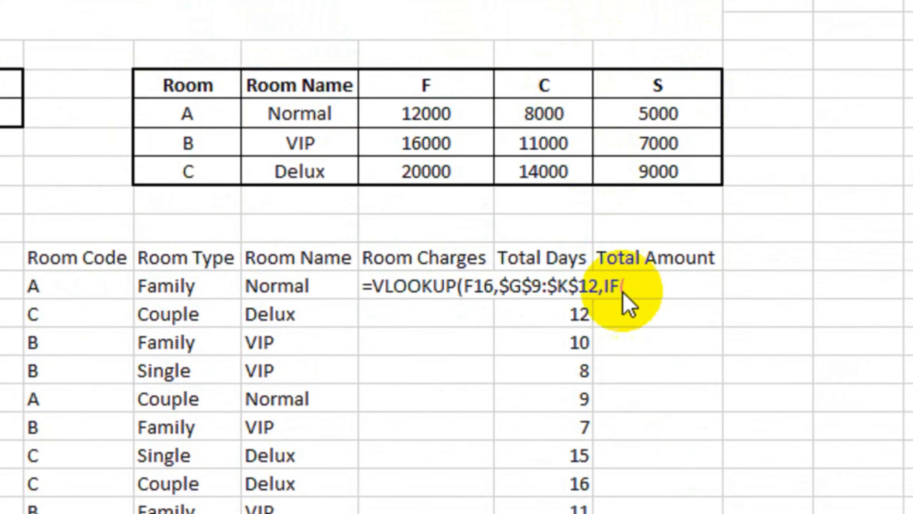
click(641, 293)
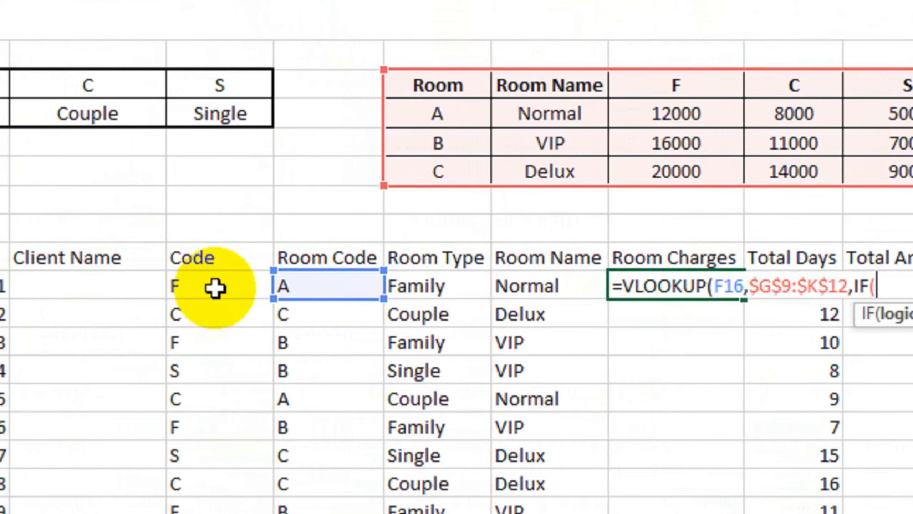
click(215, 288)
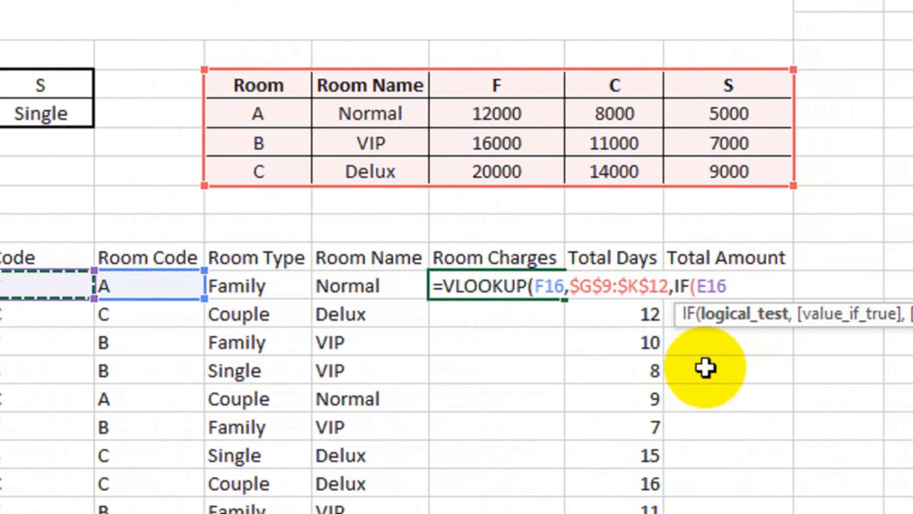
text(="F)
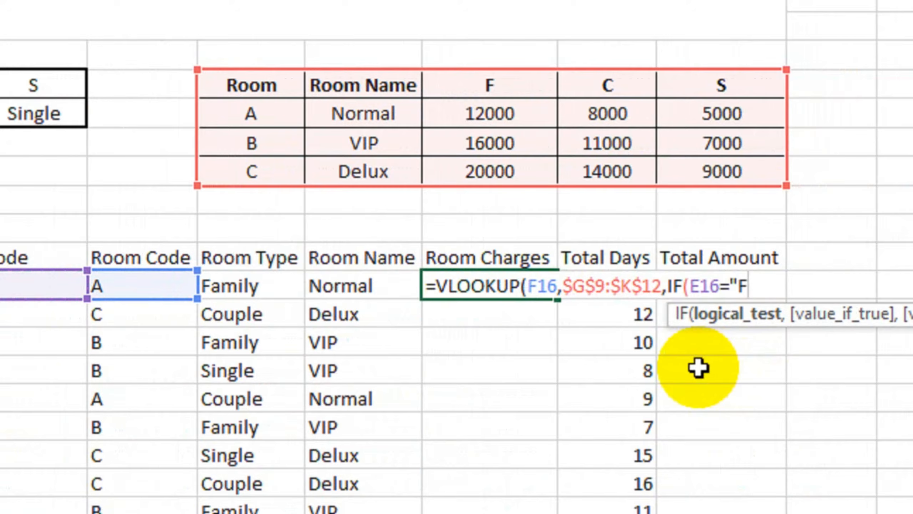
text(",)
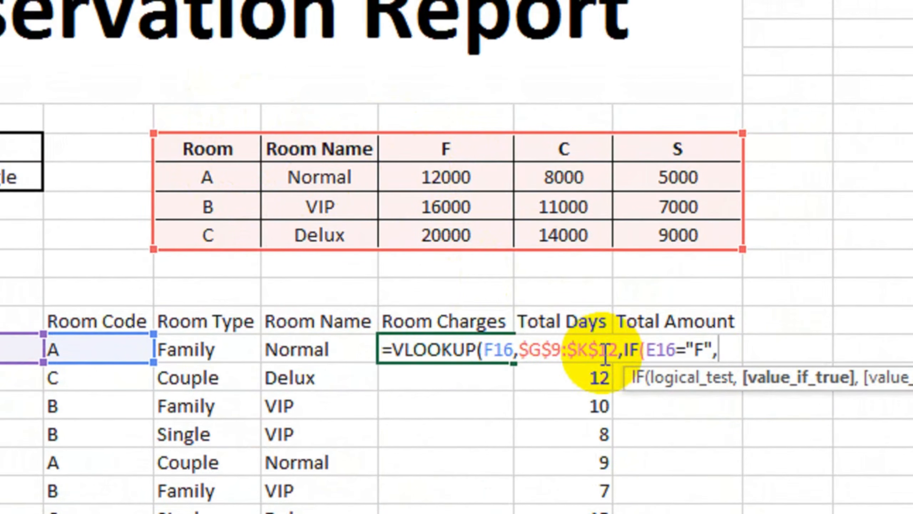
text(,IF()
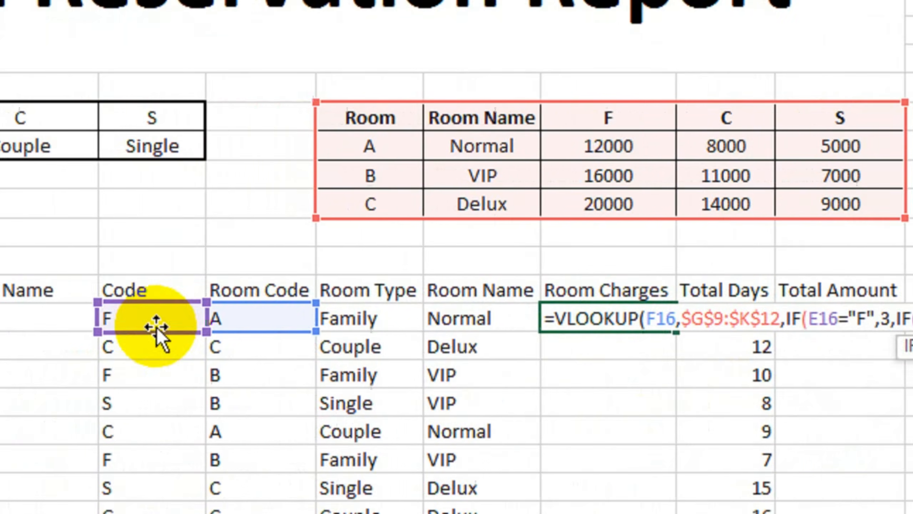
Step: Make the nested IF return column 4 when E16="C"
click(25, 318)
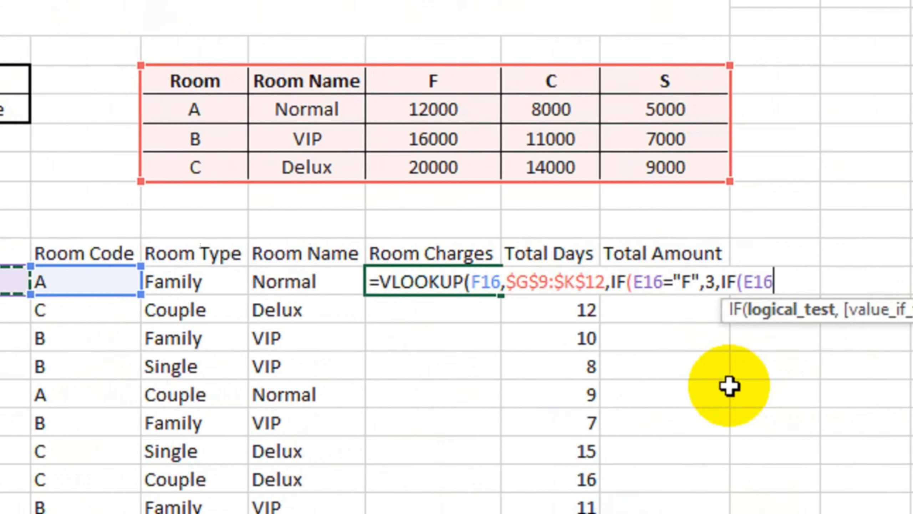
text(="C",)
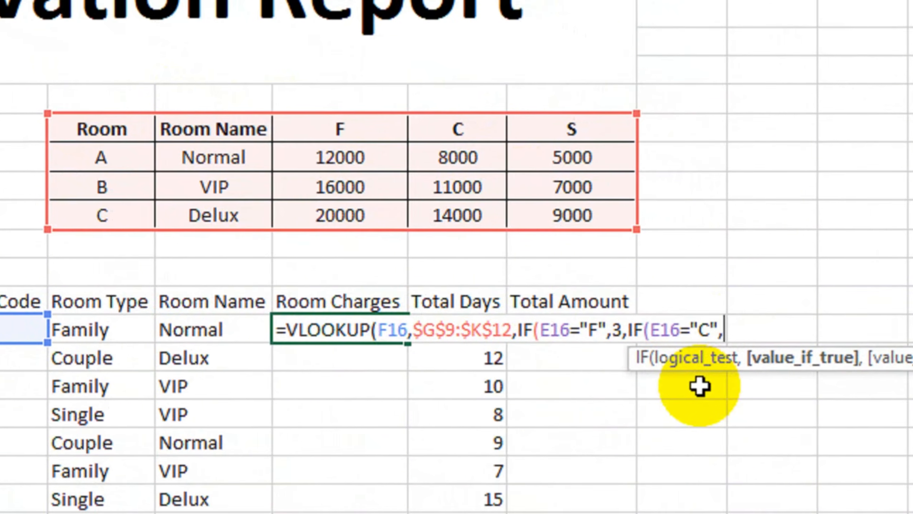
text(4)
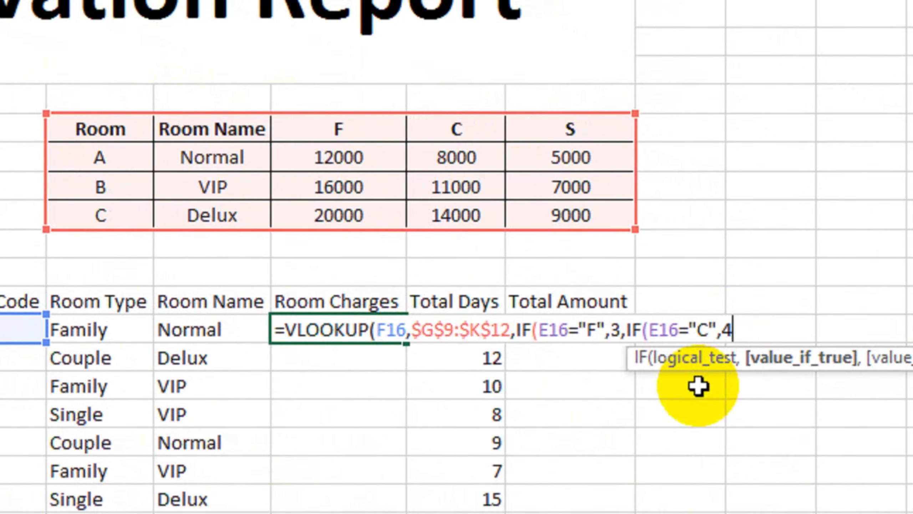
text(,)
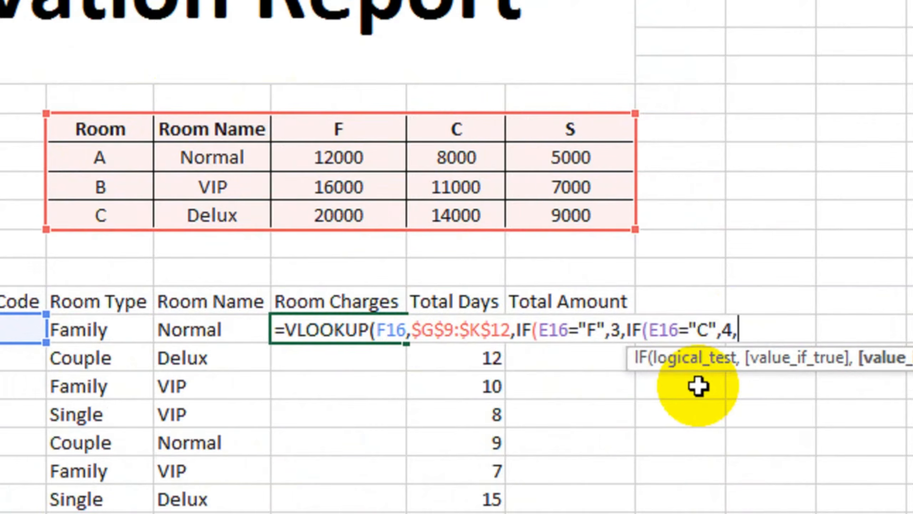
Step: Nest a third IF returning 5 when E16="S", close the IFs, and complete the VLOOKUP with range lookup 0
text(IF()
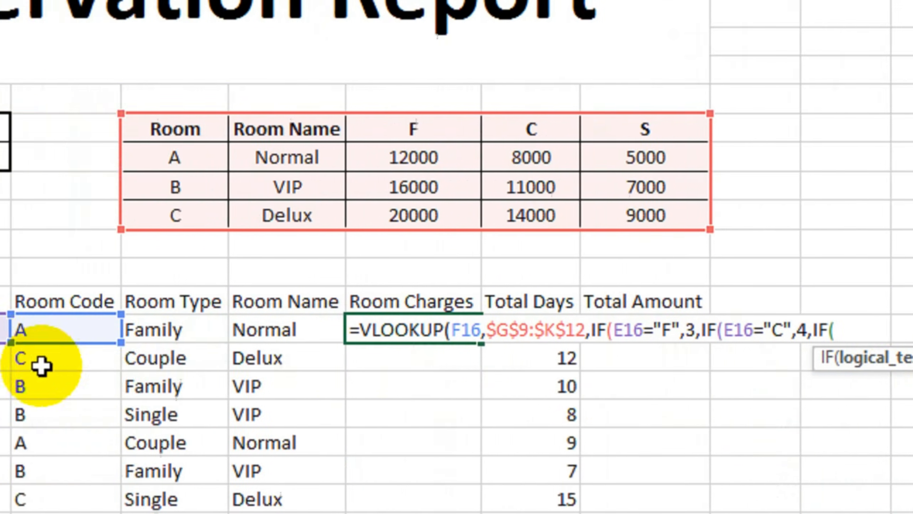
click(131, 328)
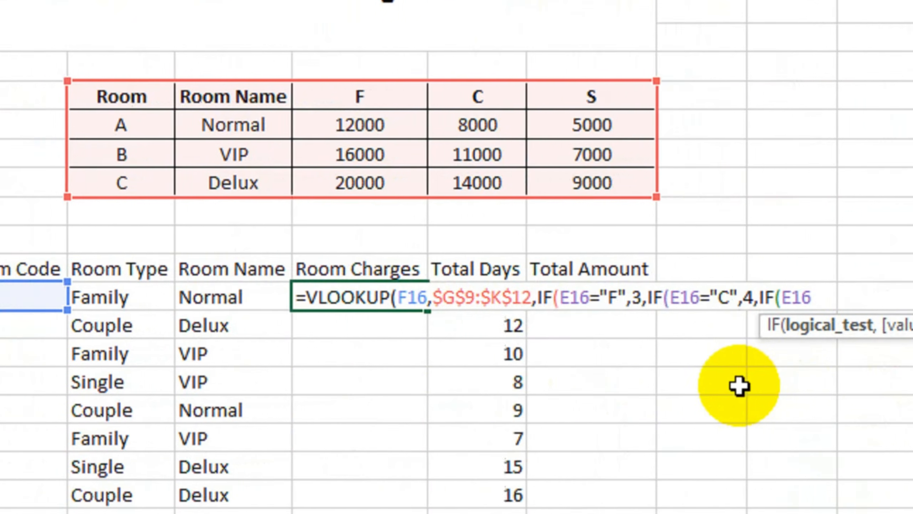
text(="C",4,IF(E16="S",)
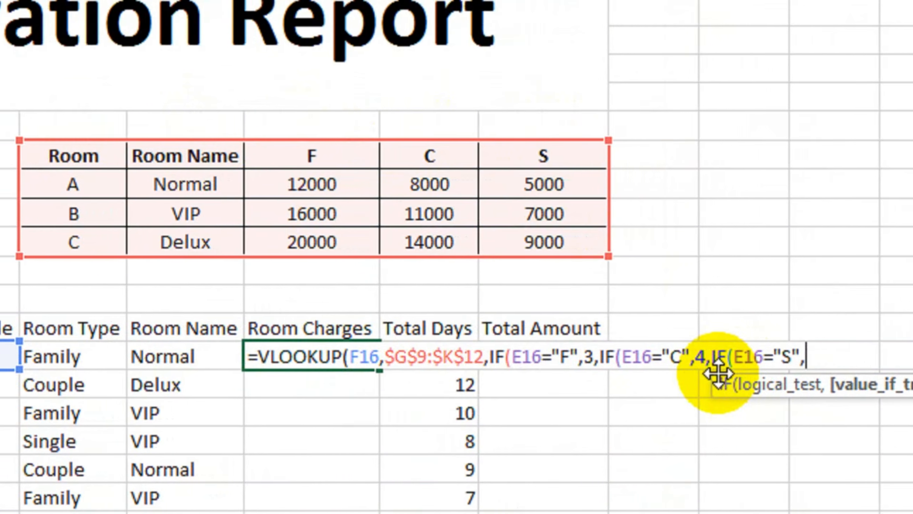
text(5)
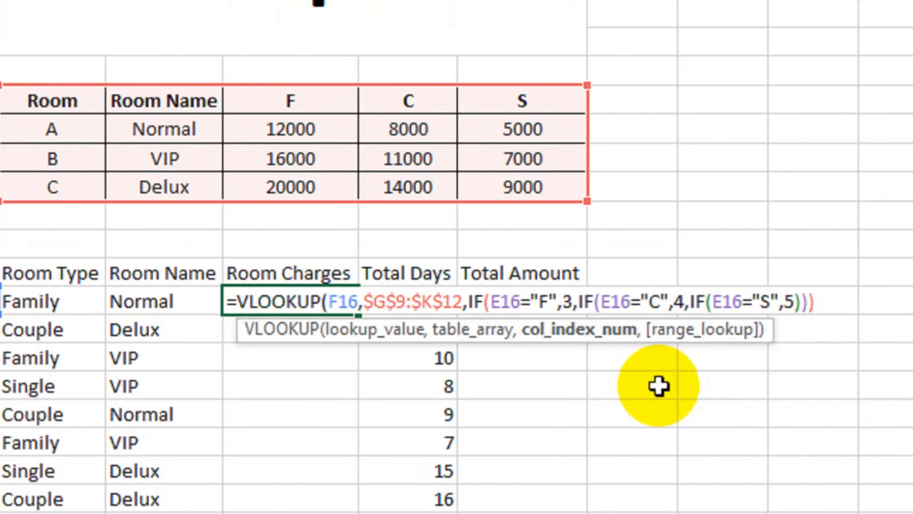
text(,)
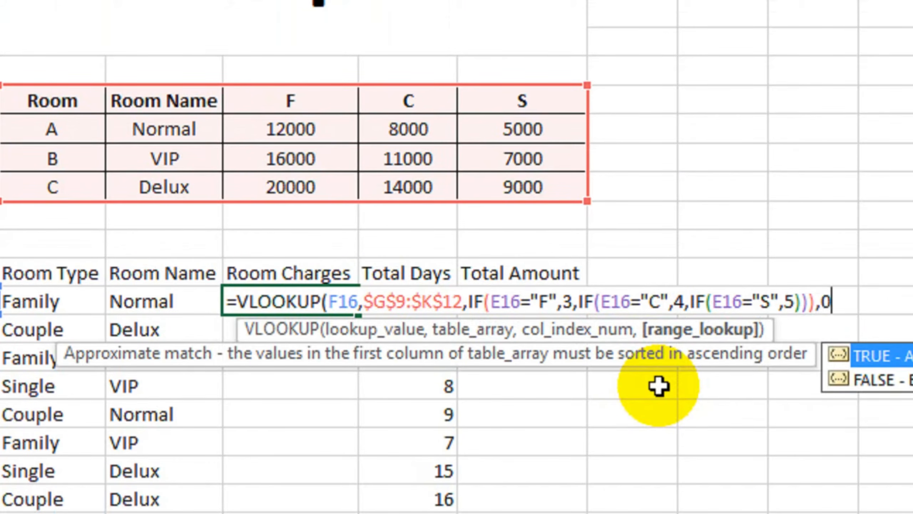
text(0))
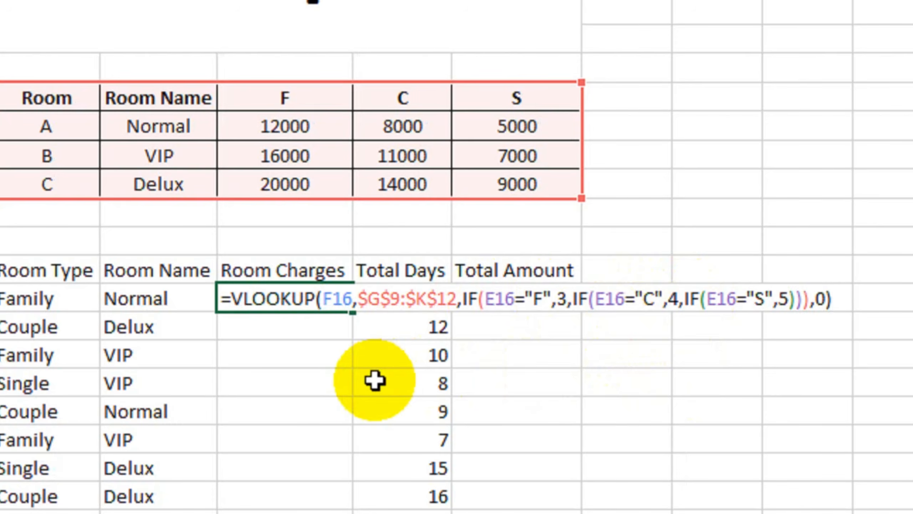
key(Return)
Step: Check the first reservation's room charge against its codes and the rate table, and fill the Room Charges formula down the column
scroll(94, 301, left, 6)
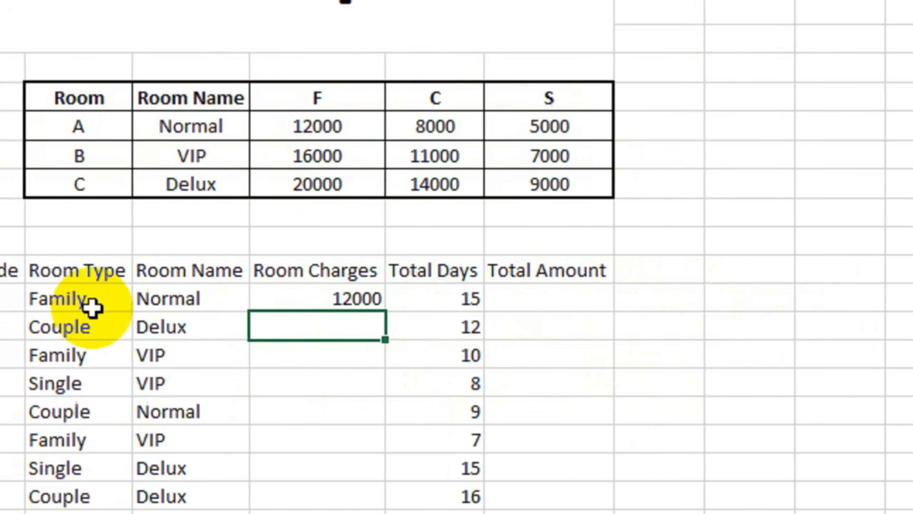
click(205, 301)
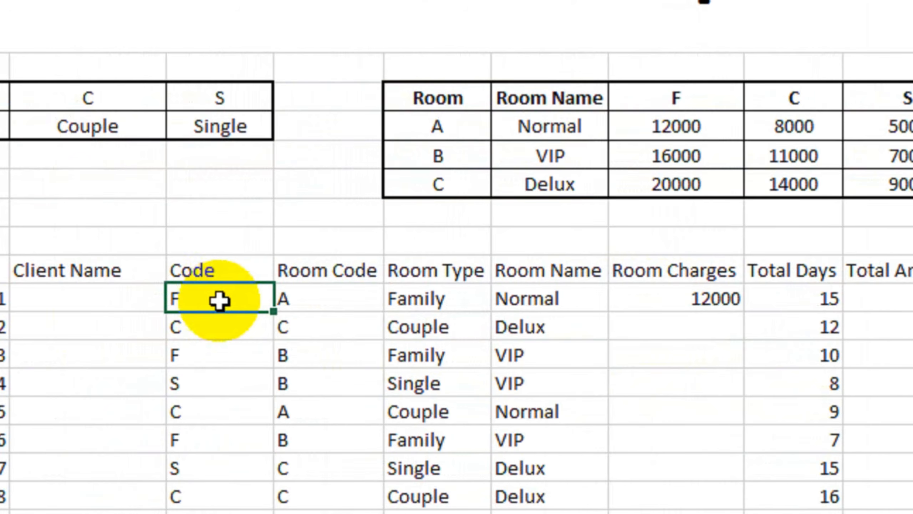
click(415, 302)
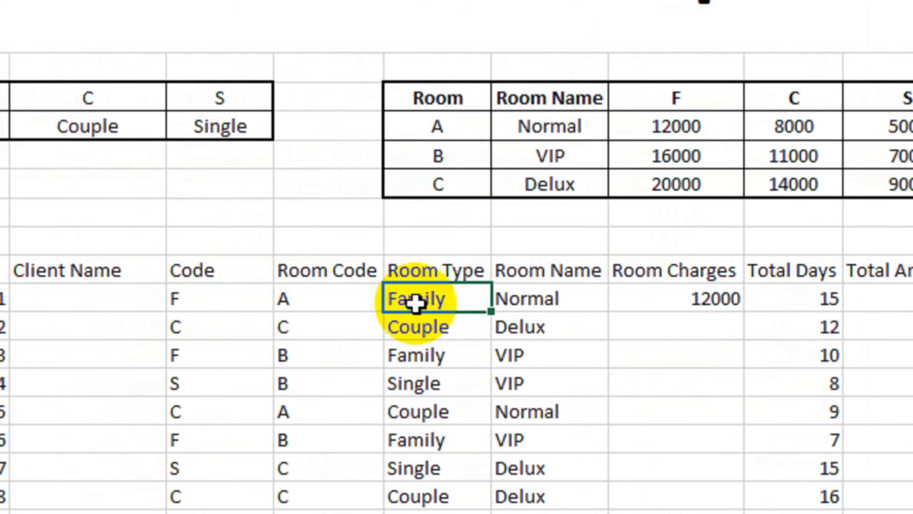
click(306, 297)
click(521, 300)
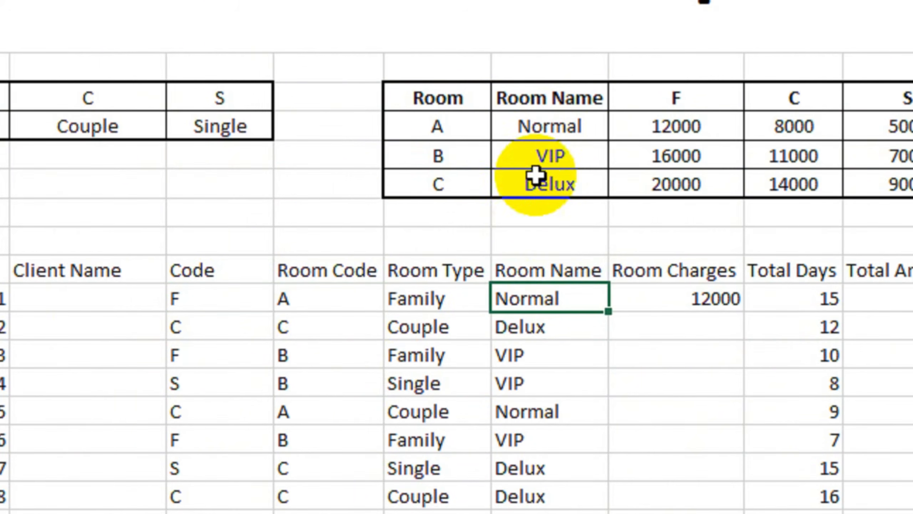
click(656, 302)
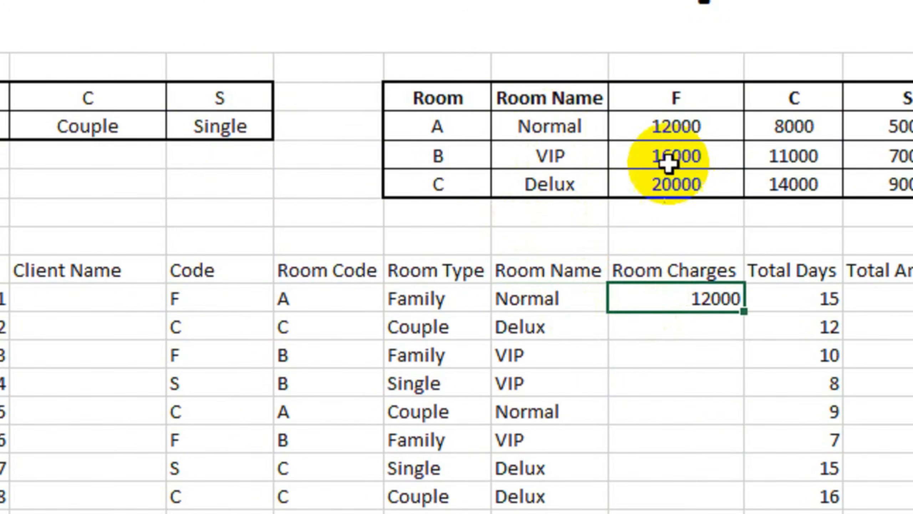
click(677, 130)
click(694, 293)
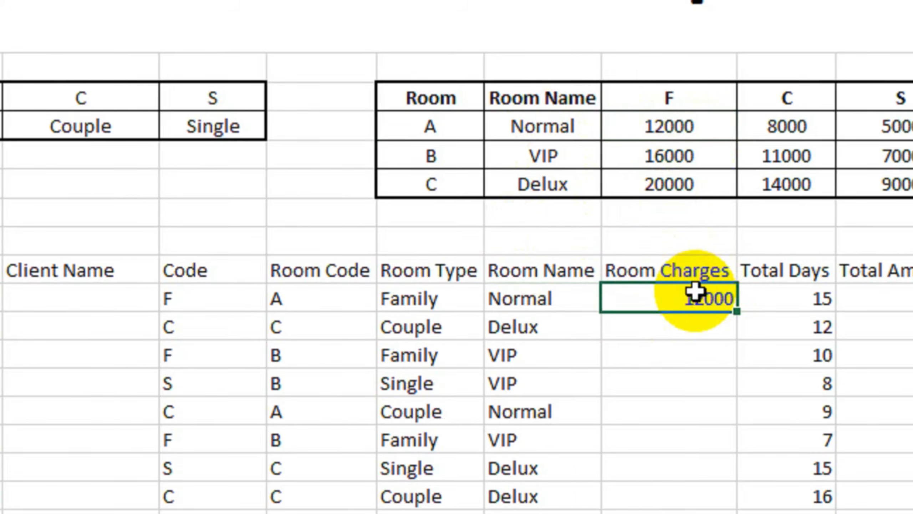
double_click(699, 309)
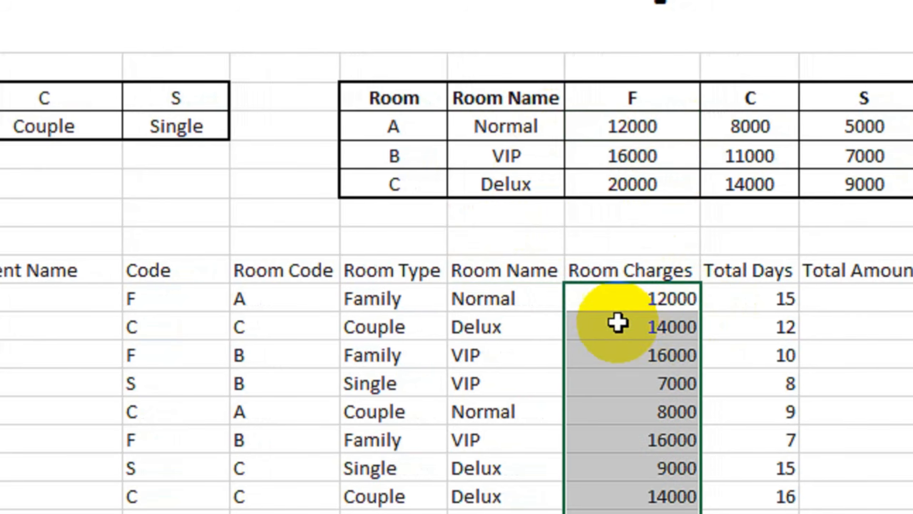
Step: Check the second reservation's room charge against its code, room type and room name in the rate table
click(618, 323)
click(215, 329)
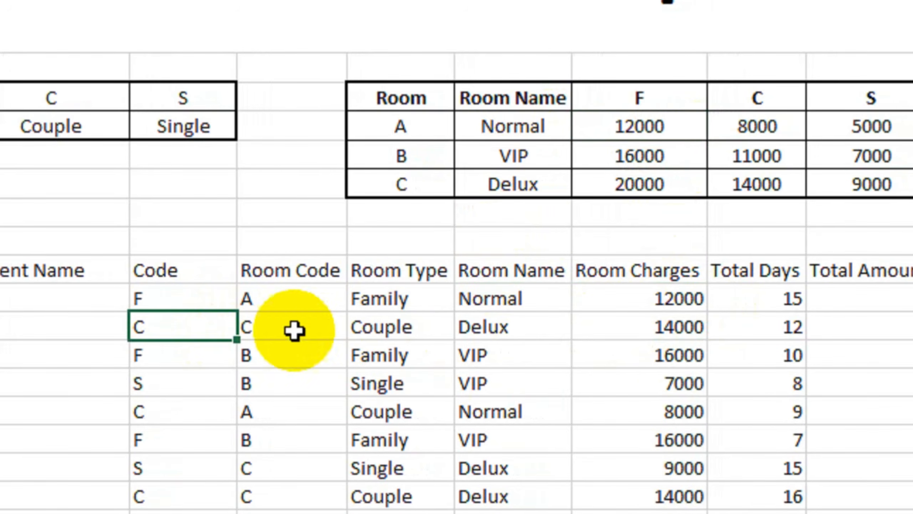
click(410, 331)
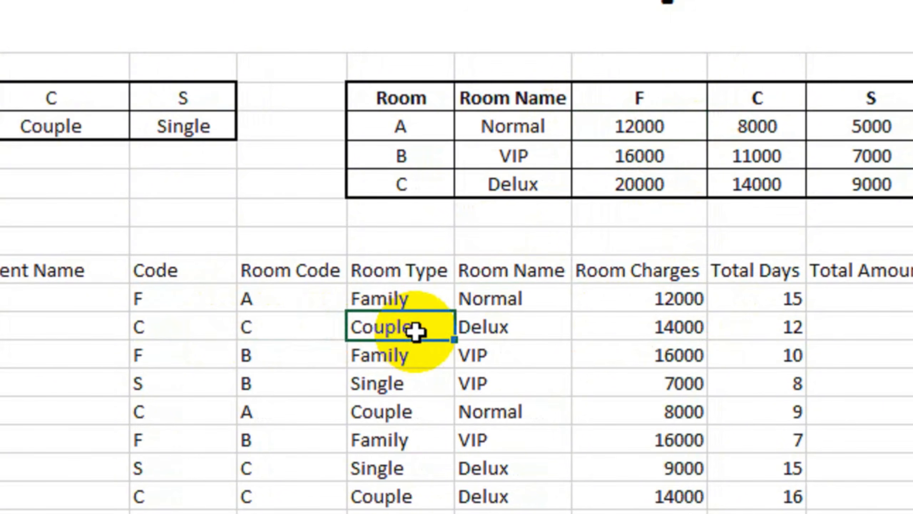
click(481, 330)
click(297, 328)
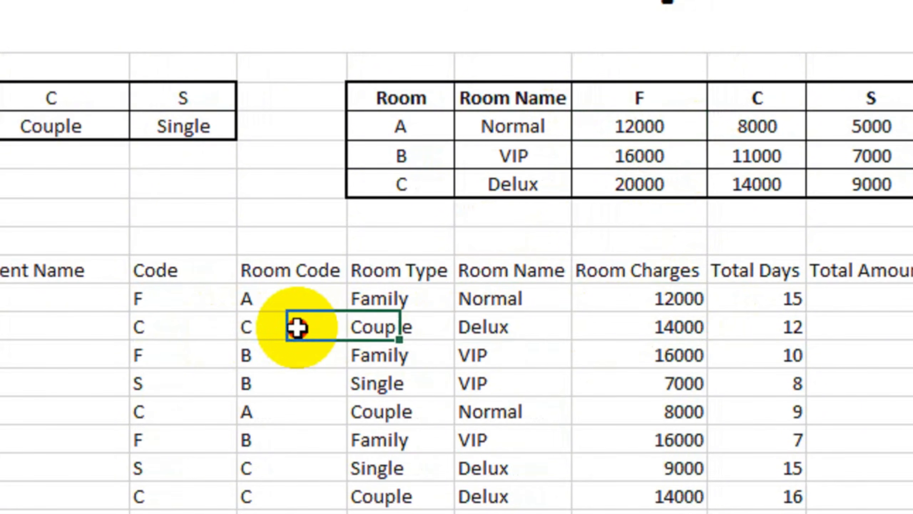
click(527, 331)
click(617, 327)
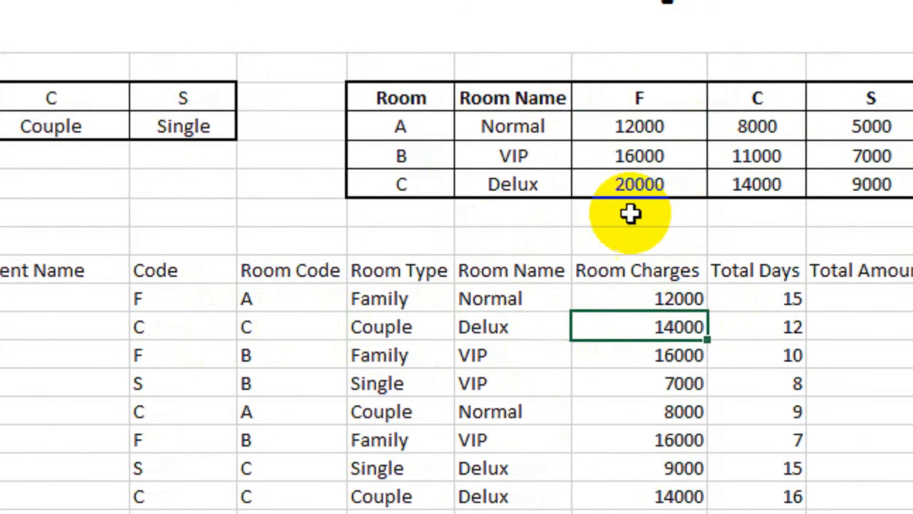
click(761, 186)
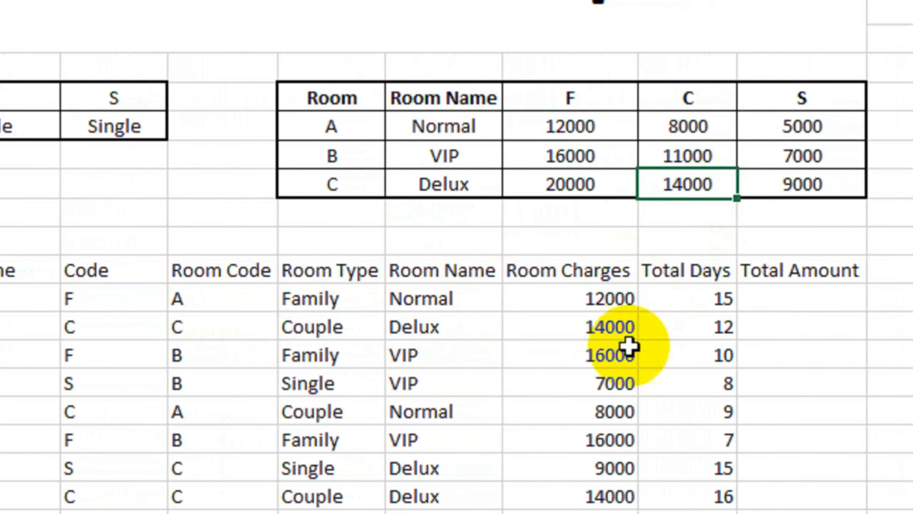
Step: Compare the third reservation's room charge and codes with the family rate for the VIP room in the rate table
click(613, 355)
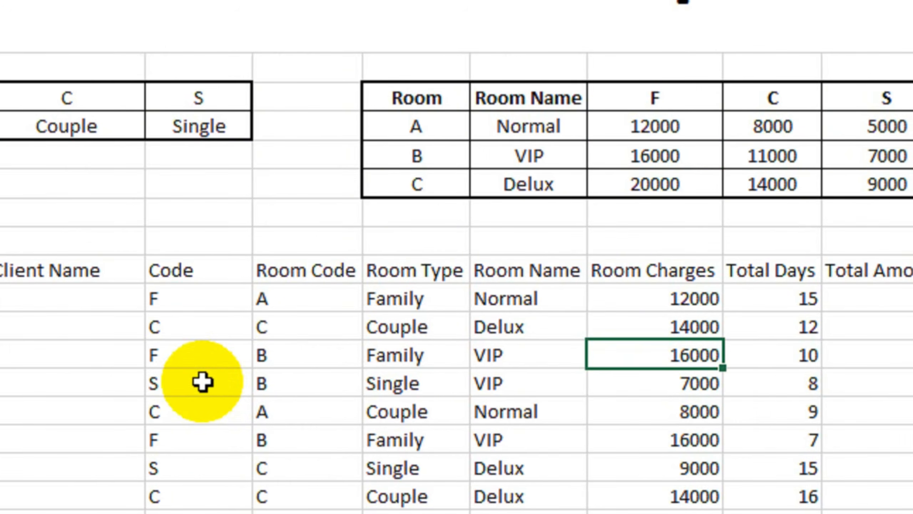
click(169, 366)
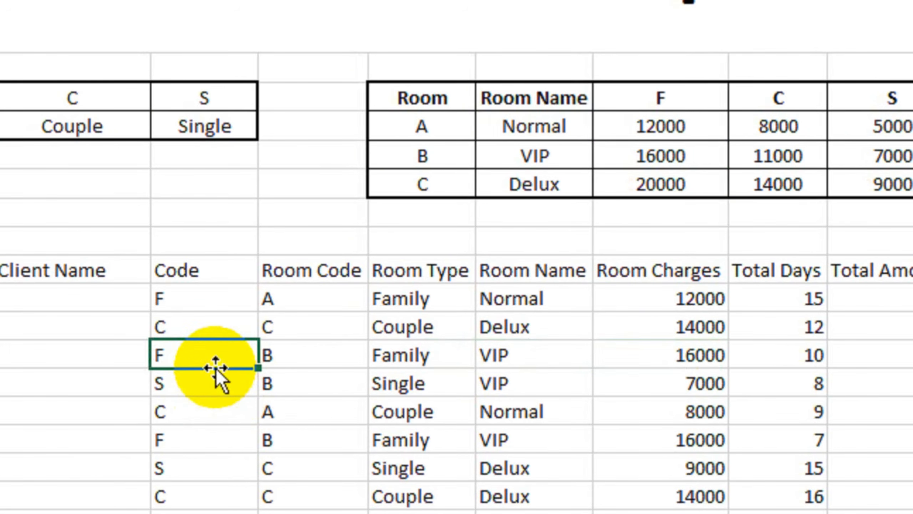
click(396, 359)
click(274, 357)
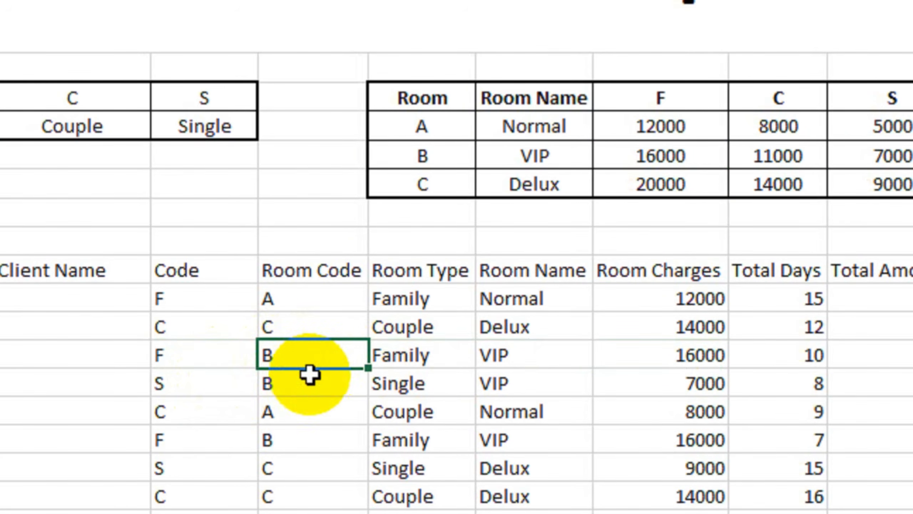
click(503, 358)
click(618, 358)
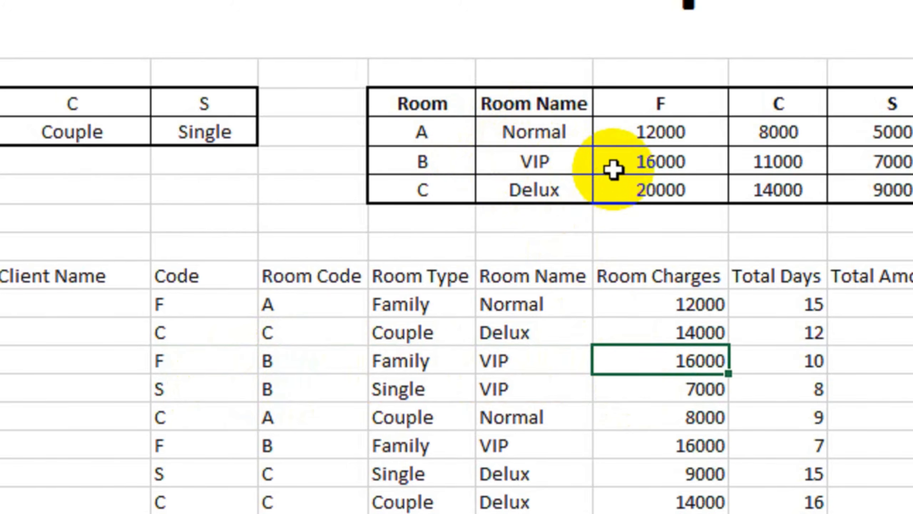
drag(642, 160, 556, 162)
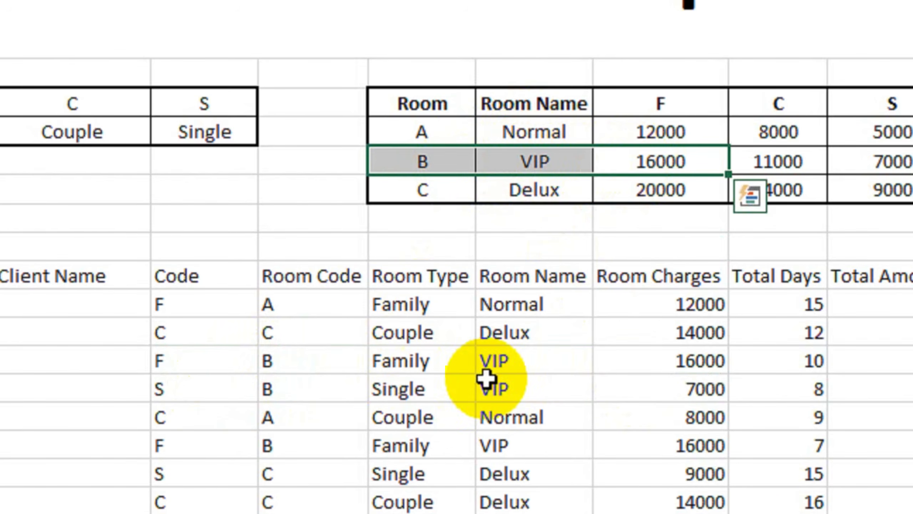
click(476, 367)
drag(457, 361, 291, 358)
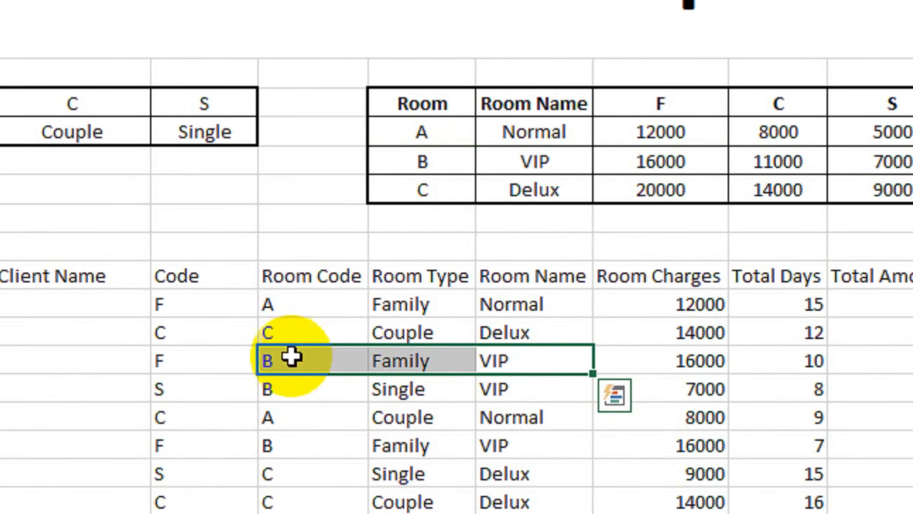
drag(430, 163, 651, 162)
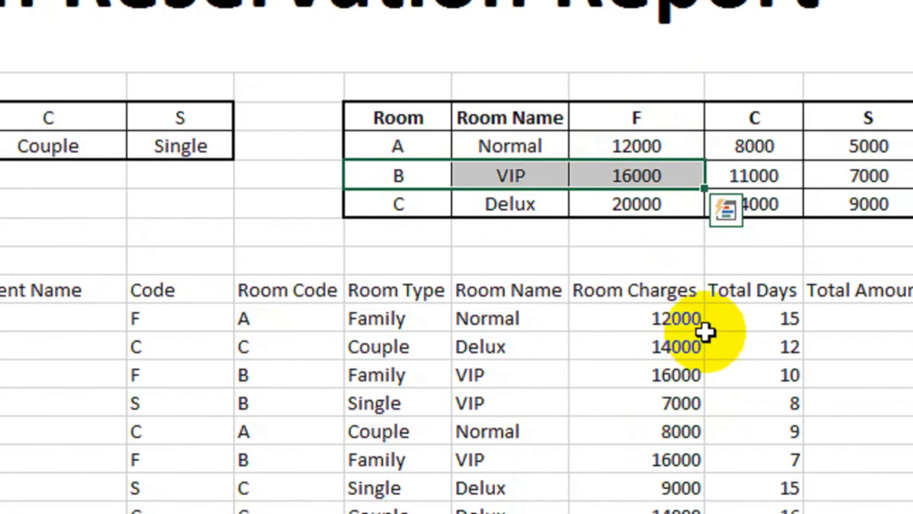
Step: Review the remaining Room Charges values and the Total Days column of the reservation list
click(666, 402)
click(648, 434)
click(649, 461)
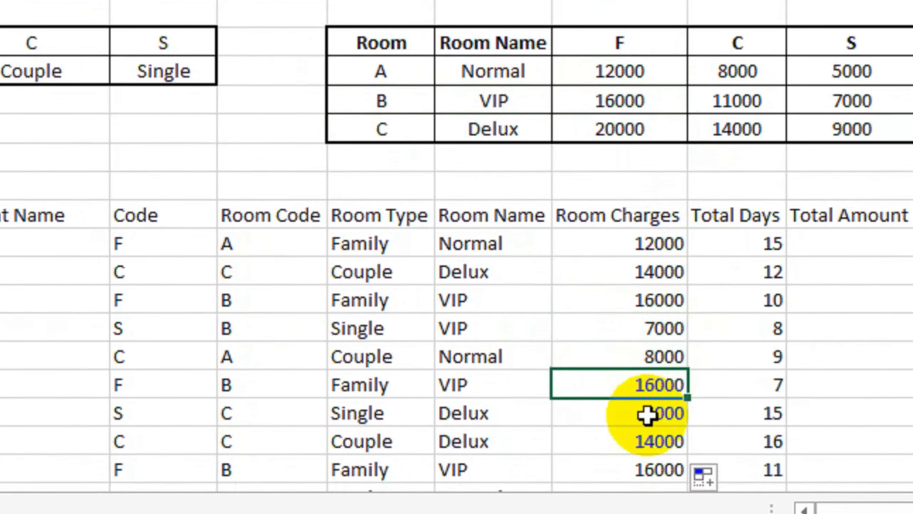
click(648, 488)
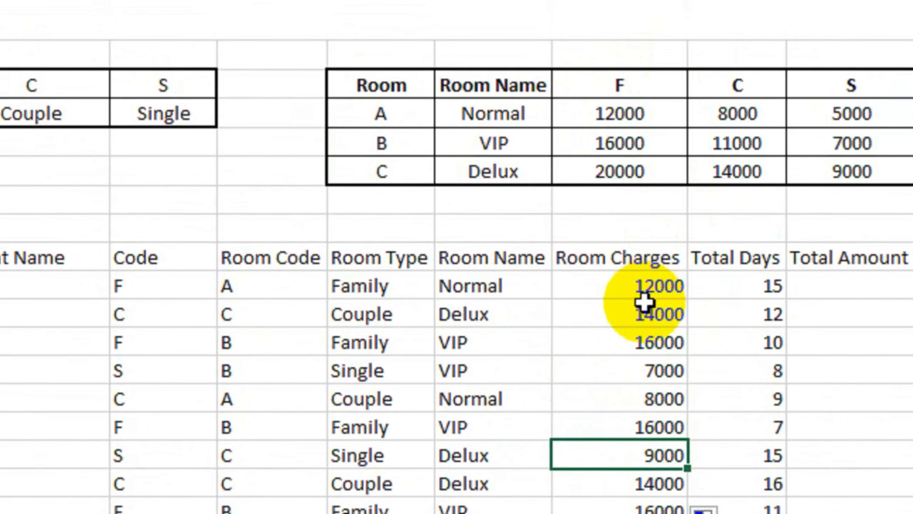
click(631, 314)
drag(634, 286, 615, 480)
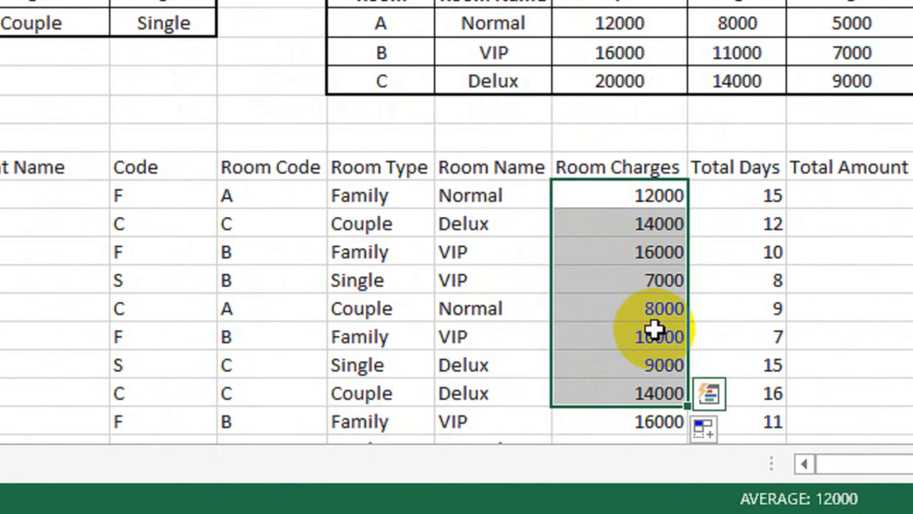
click(732, 196)
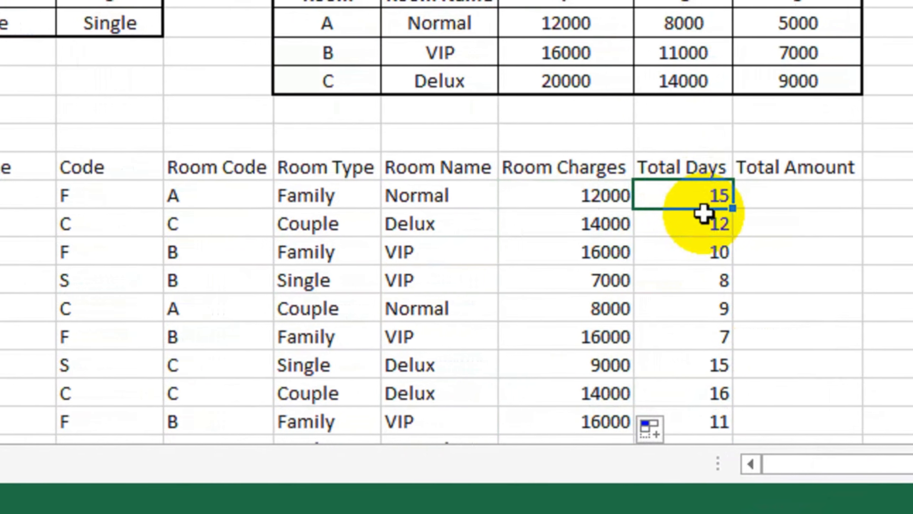
drag(687, 202, 690, 402)
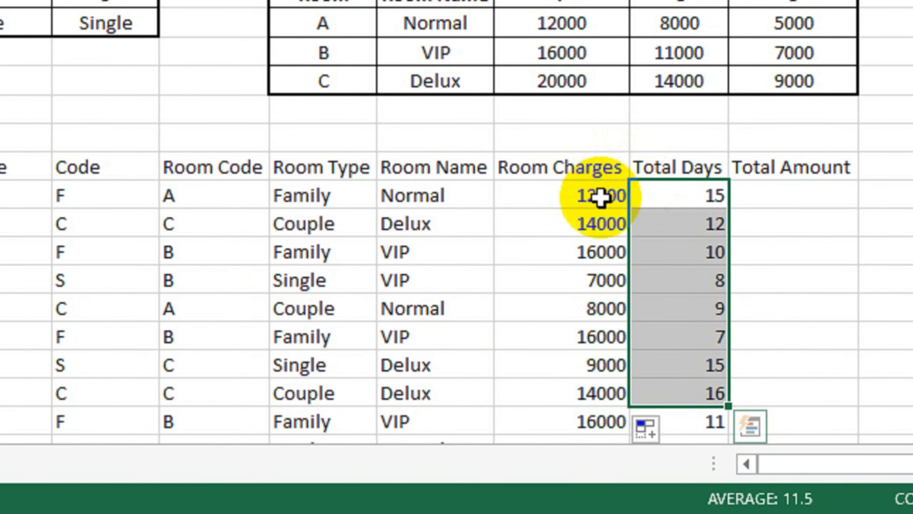
drag(650, 198, 648, 328)
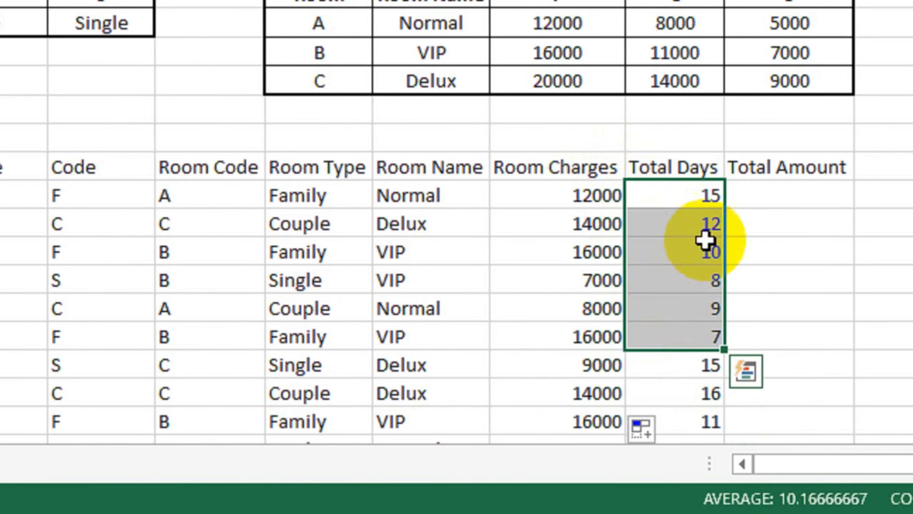
Step: Enter the formula =(I16/30)*J16 as the first reservation's Total Amount
click(768, 194)
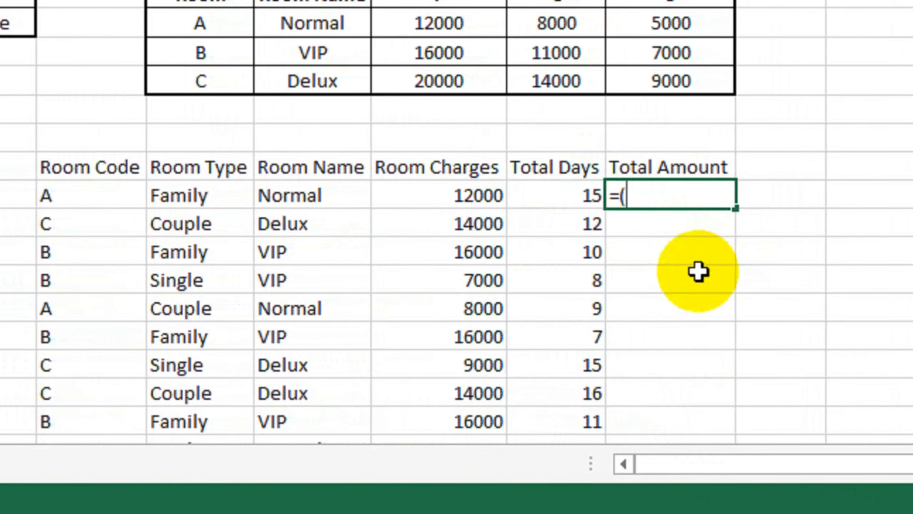
click(455, 199)
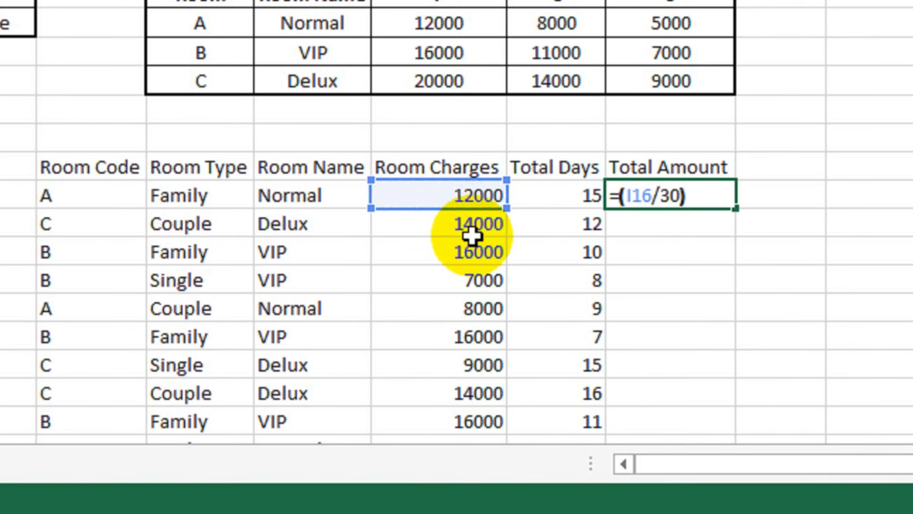
click(558, 196)
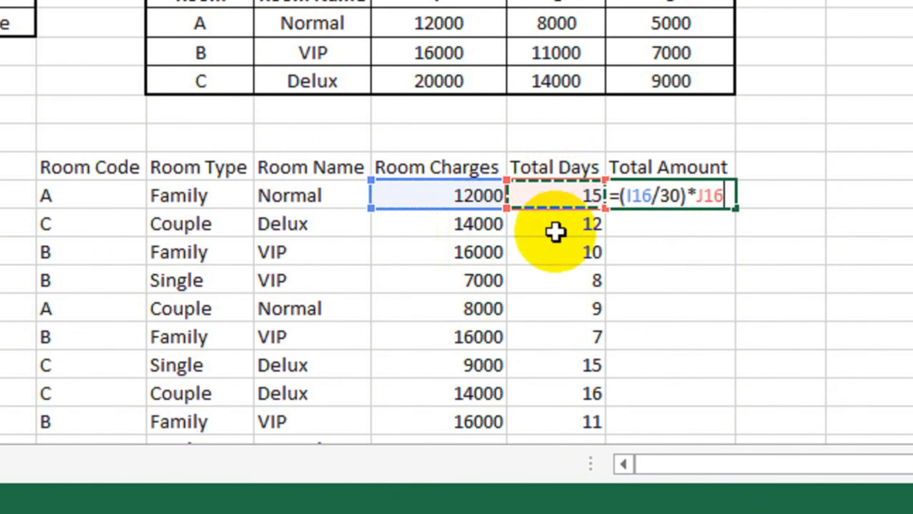
key(Return)
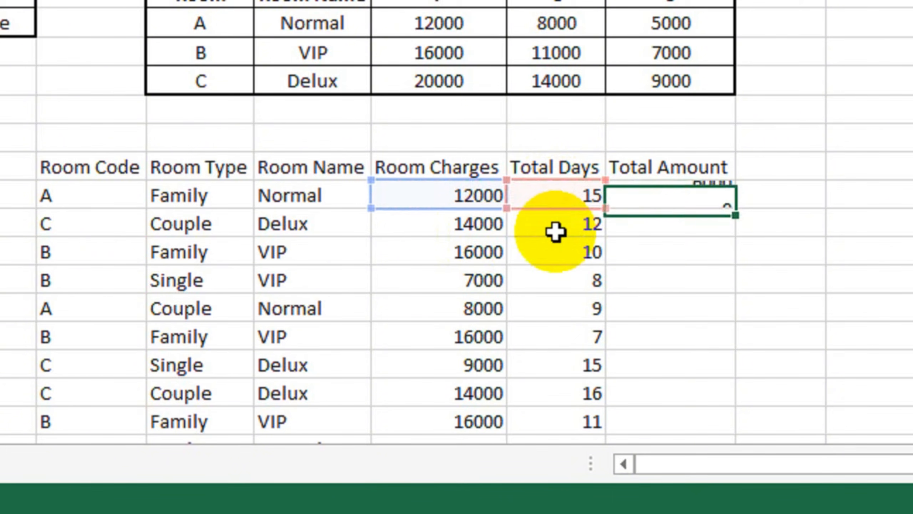
Step: Check the first reservation's Total Amount against its Total Days, and fill the formula down the column
click(695, 197)
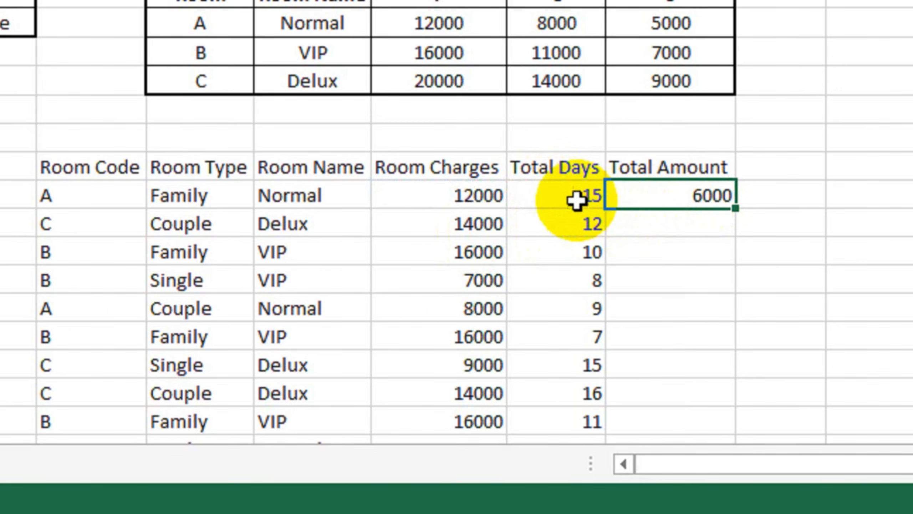
click(601, 198)
click(680, 200)
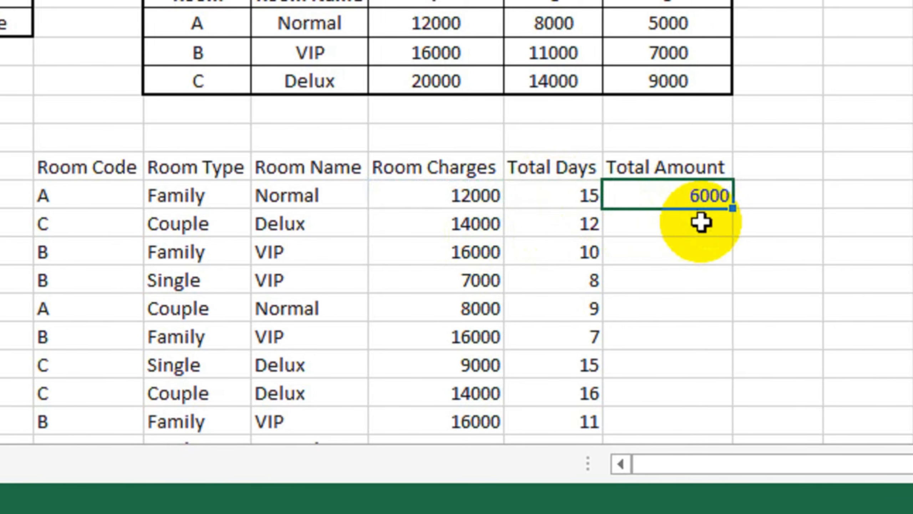
double_click(699, 209)
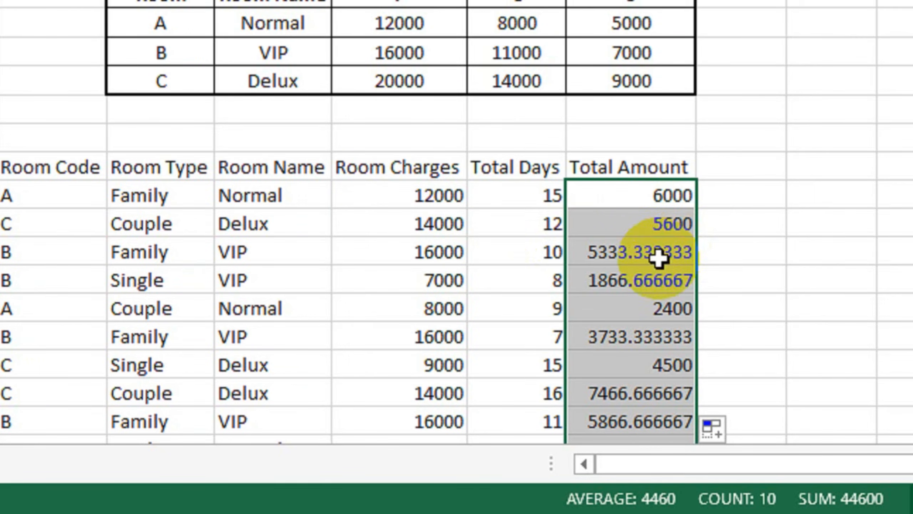
Step: Check the second reservation's Total Amount against its room name, room charge and total days
click(429, 229)
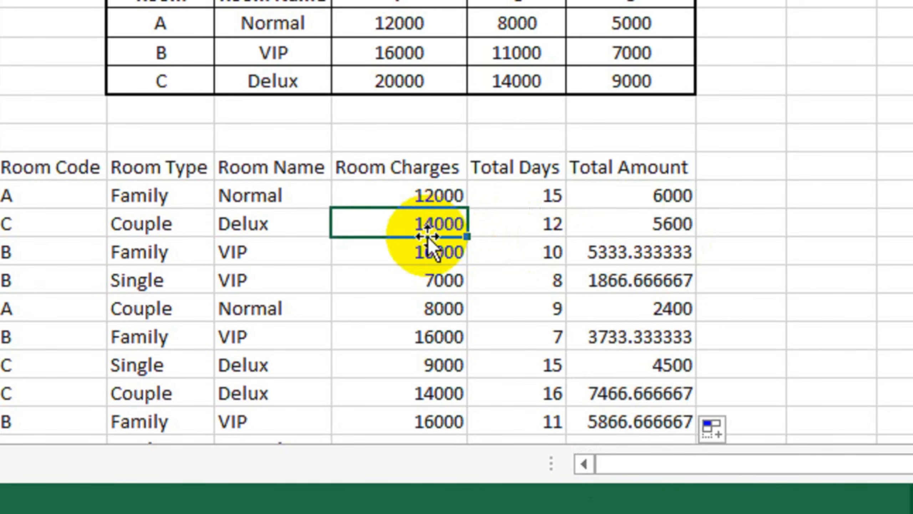
click(310, 234)
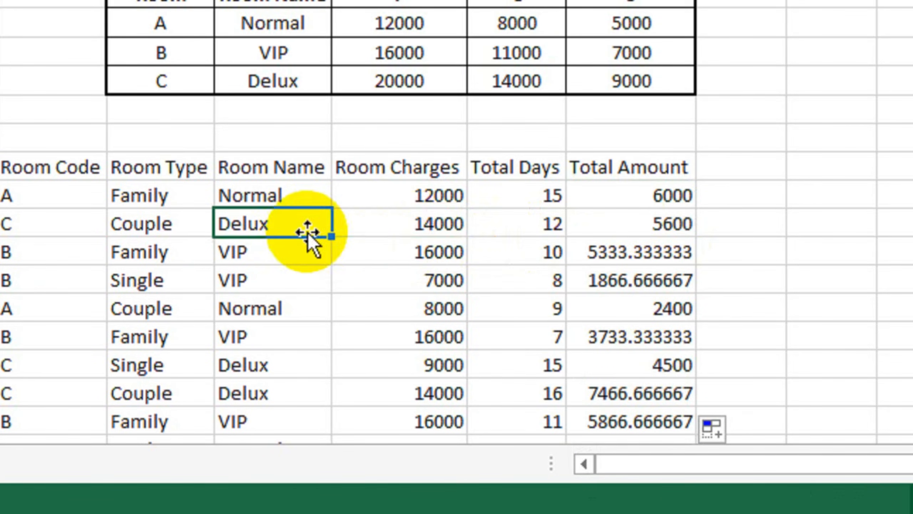
click(424, 224)
click(526, 235)
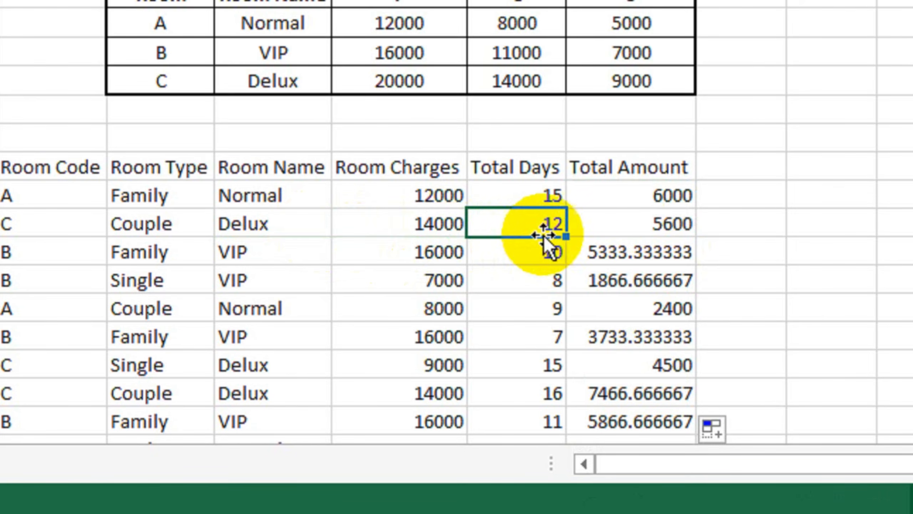
click(605, 225)
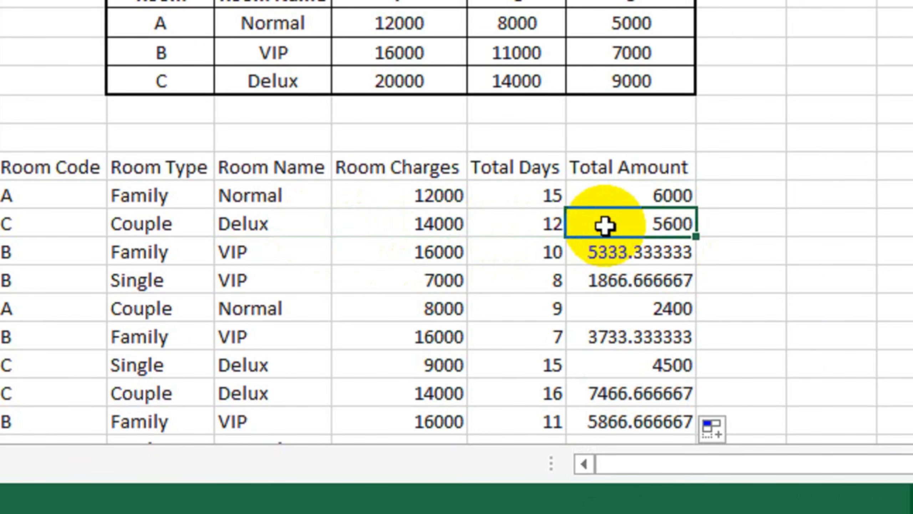
Step: Review the other Total Amount results against their room charges and days, and look over the whole report
click(667, 254)
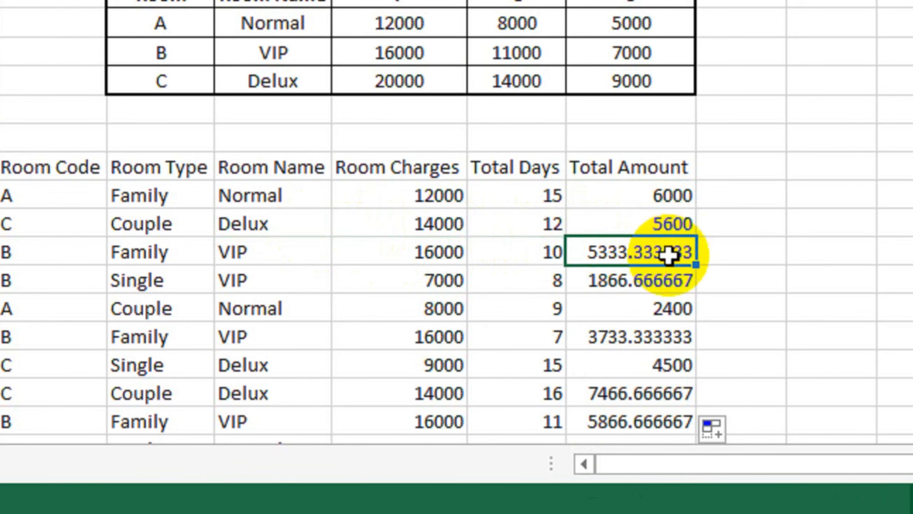
click(648, 288)
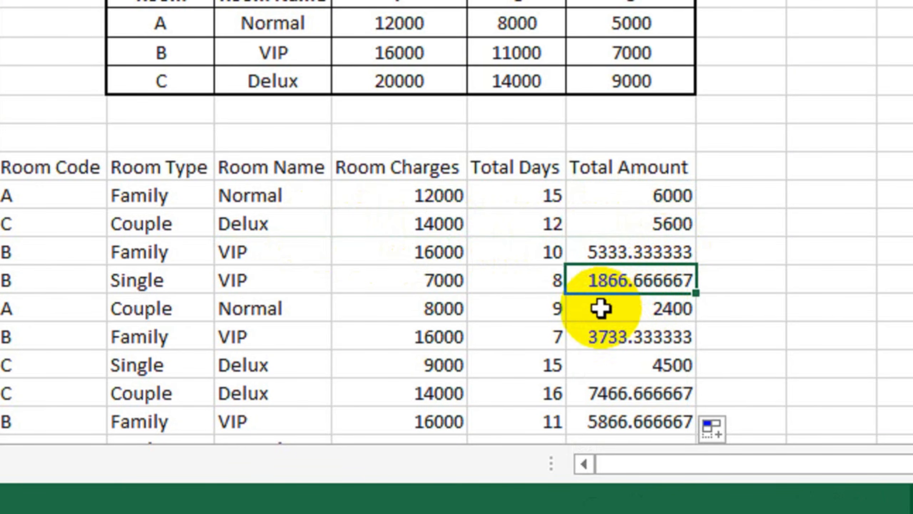
click(630, 316)
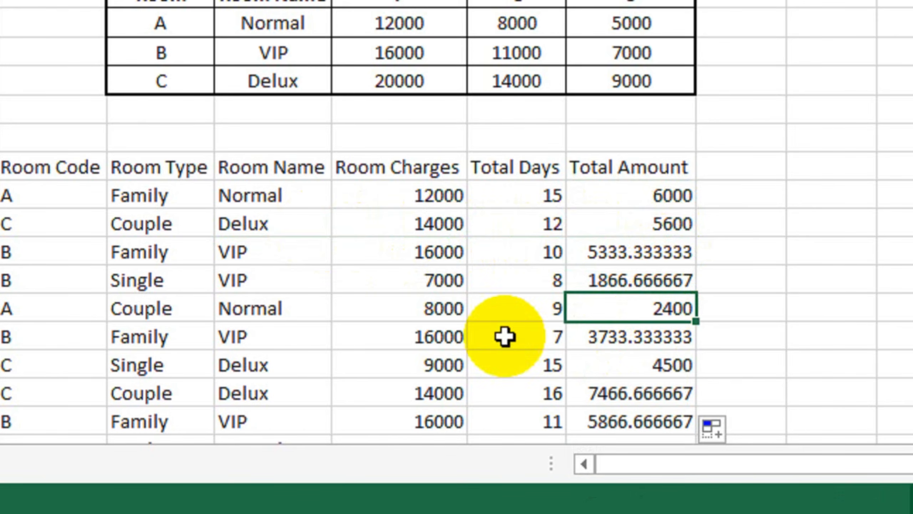
drag(418, 318, 426, 278)
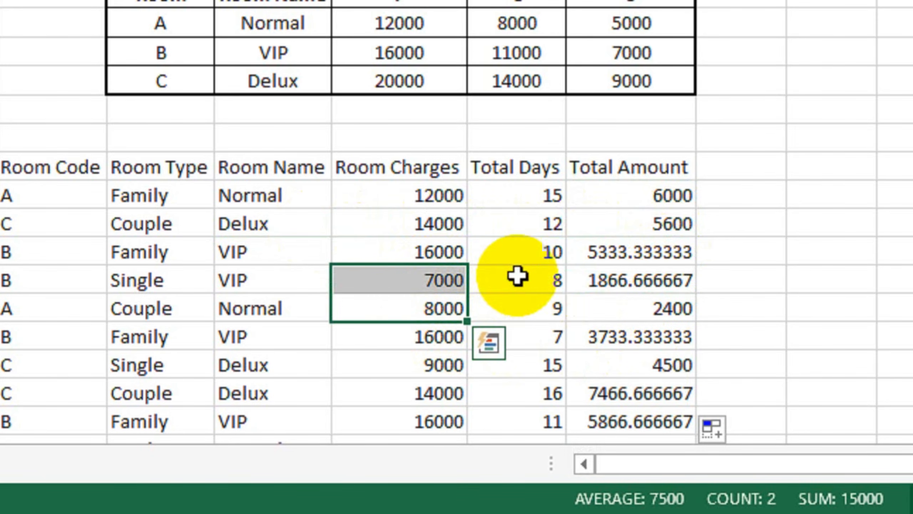
drag(517, 275, 520, 316)
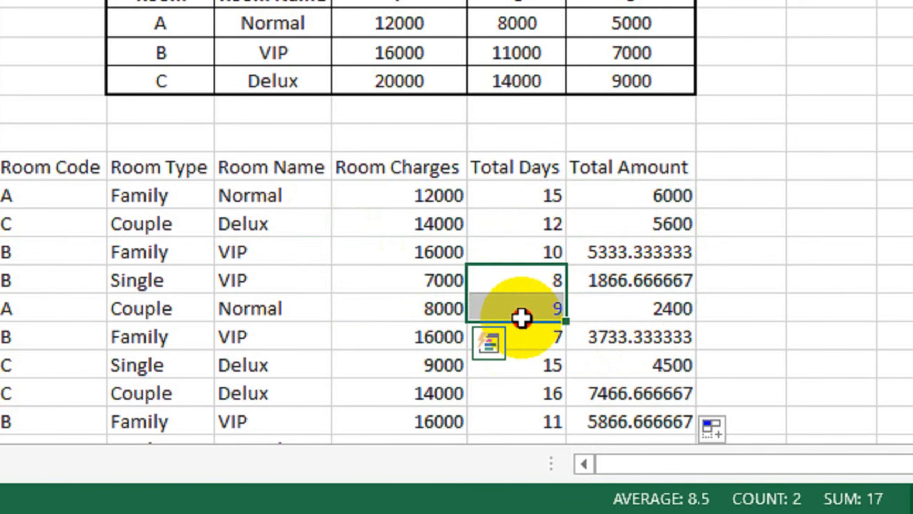
drag(633, 196, 654, 362)
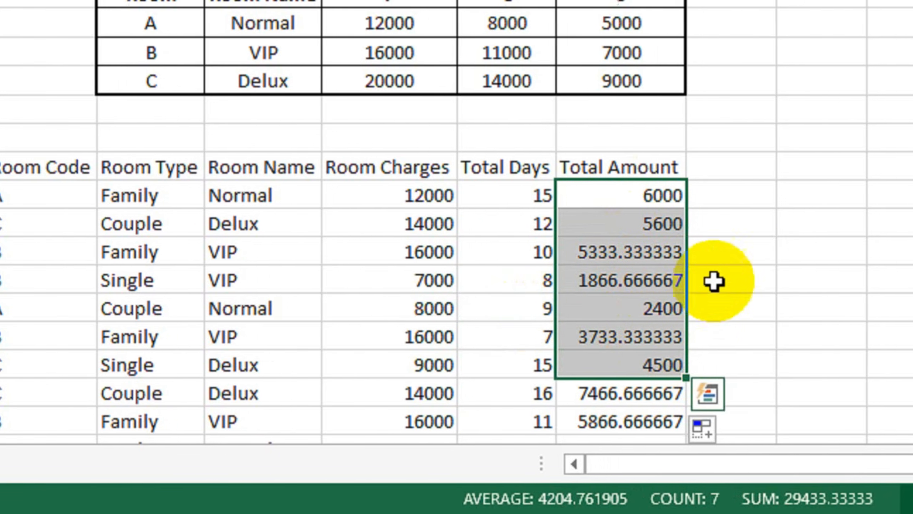
click(769, 250)
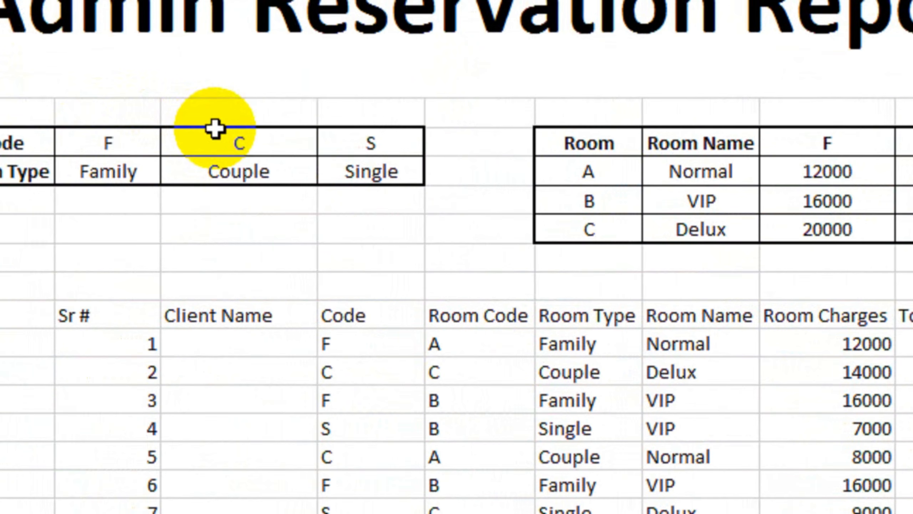
scroll(217, 129, up, 2)
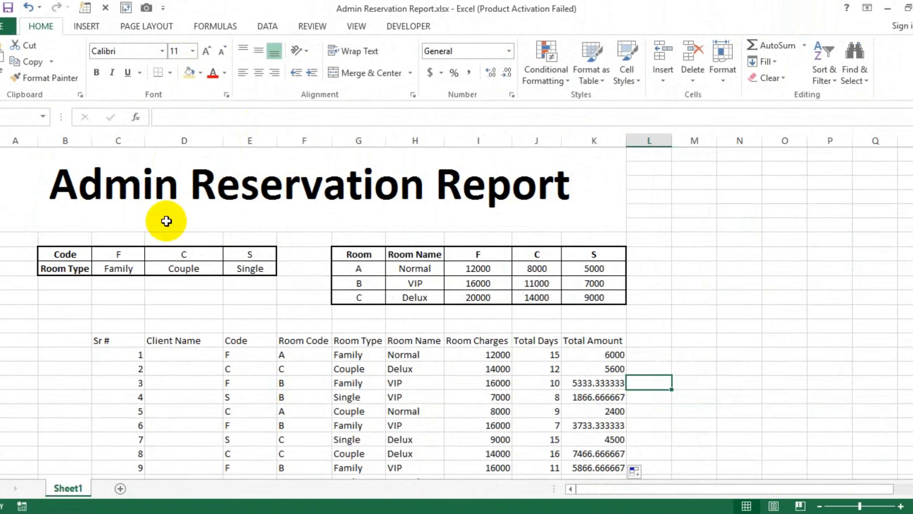
click(318, 333)
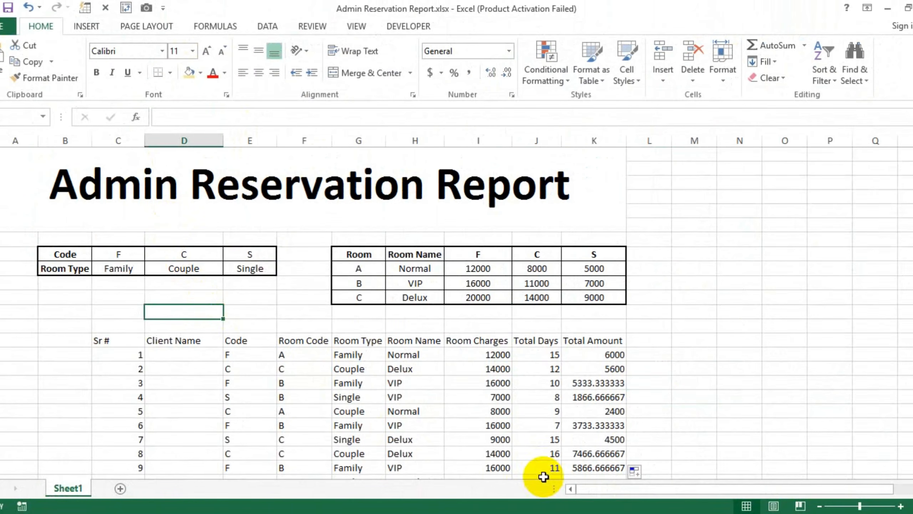